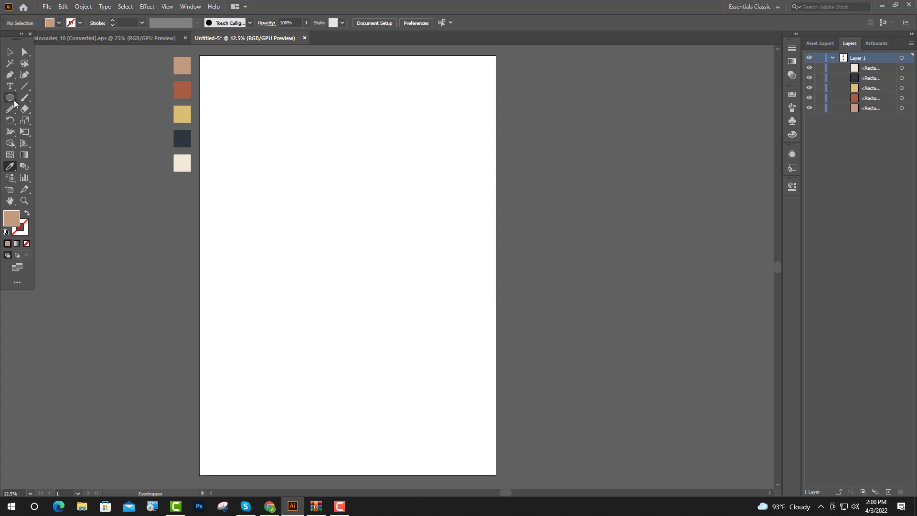
# - Draw a tan circle about 2123 px in diameter near the middle of the artboard
pyautogui.click(10, 97)
pyautogui.moveTo(275, 179); pyautogui.dragTo(455, 358)
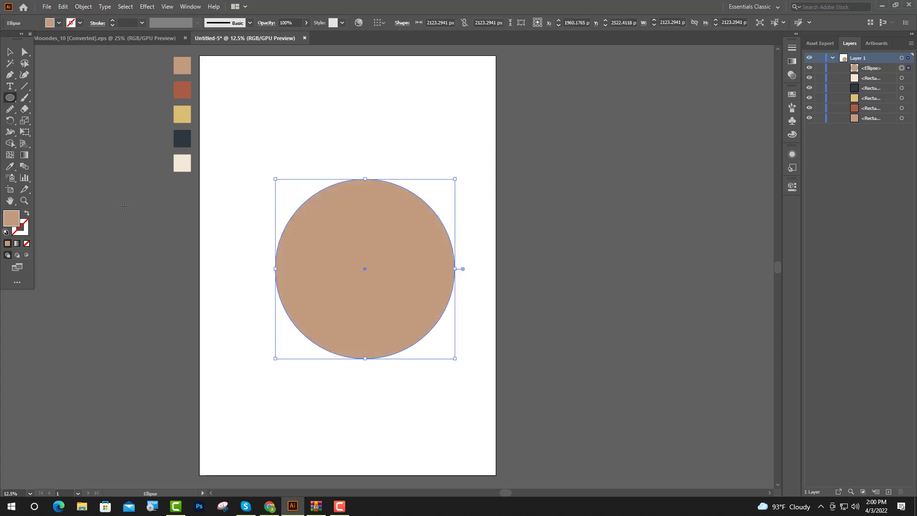
pyautogui.click(9, 52)
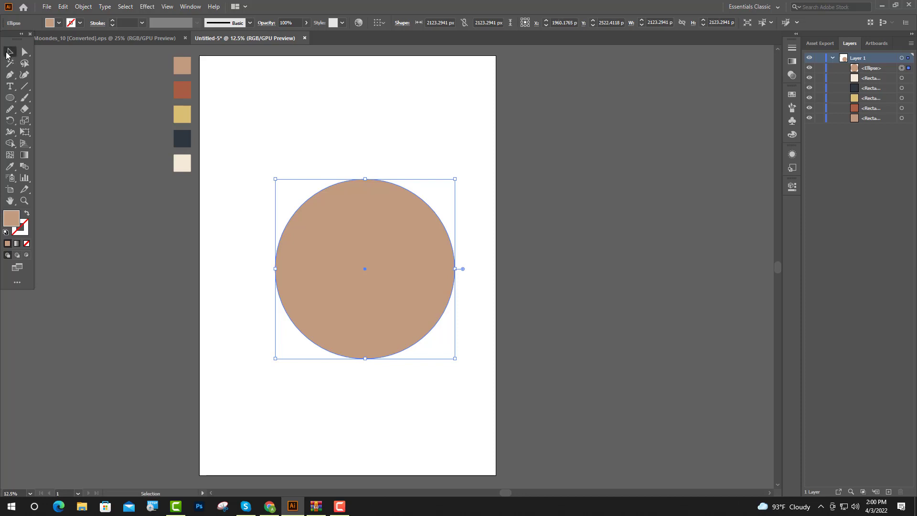
# - Draw a rectangle about 2485 by 1468 px covering the circle's lower half, with its upper edge through the circle's centre
pyautogui.click(9, 97)
pyautogui.click(50, 95)
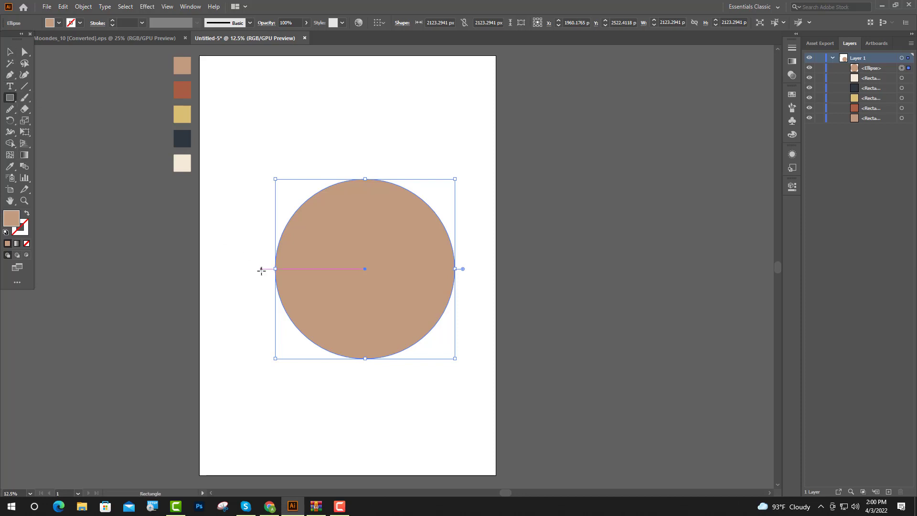
pyautogui.moveTo(262, 269); pyautogui.dragTo(473, 392)
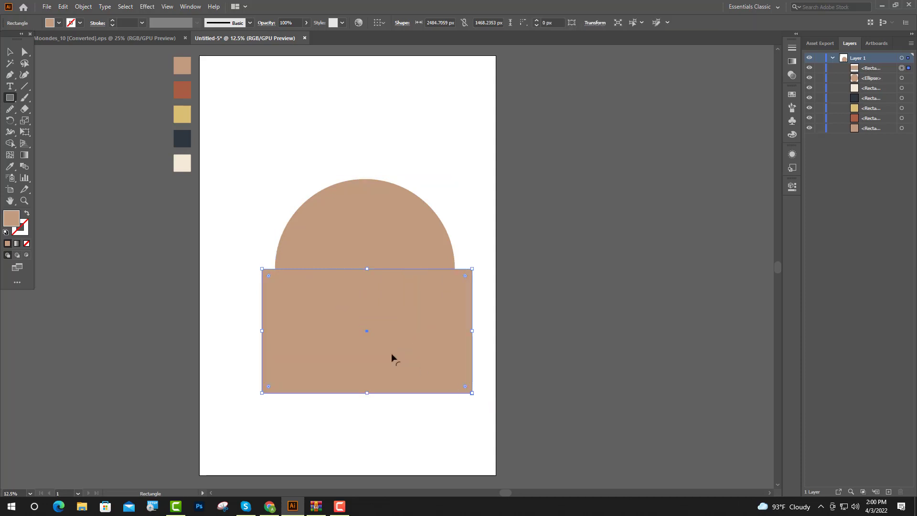
# - Intersect the rectangle with the circle to keep only the lower semicircle
pyautogui.click(10, 51)
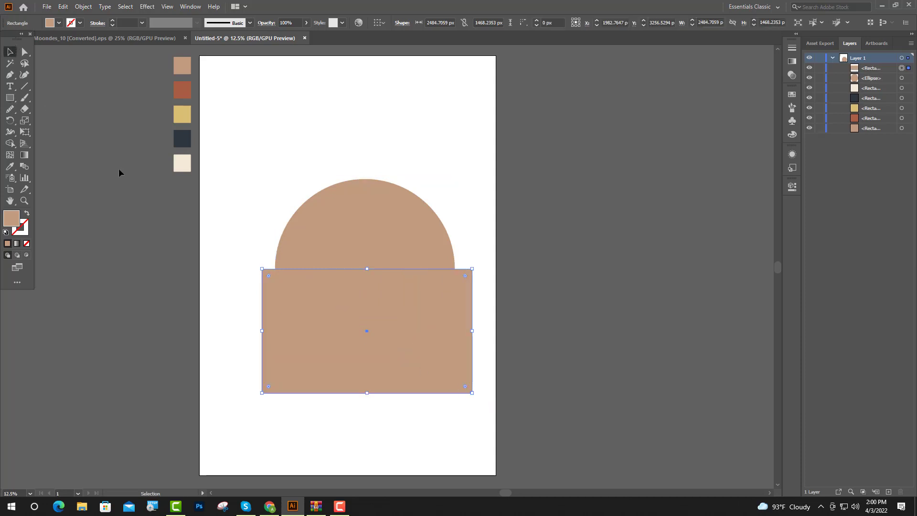
pyautogui.keyDown('shift'); pyautogui.click(397, 250); pyautogui.keyUp('shift')
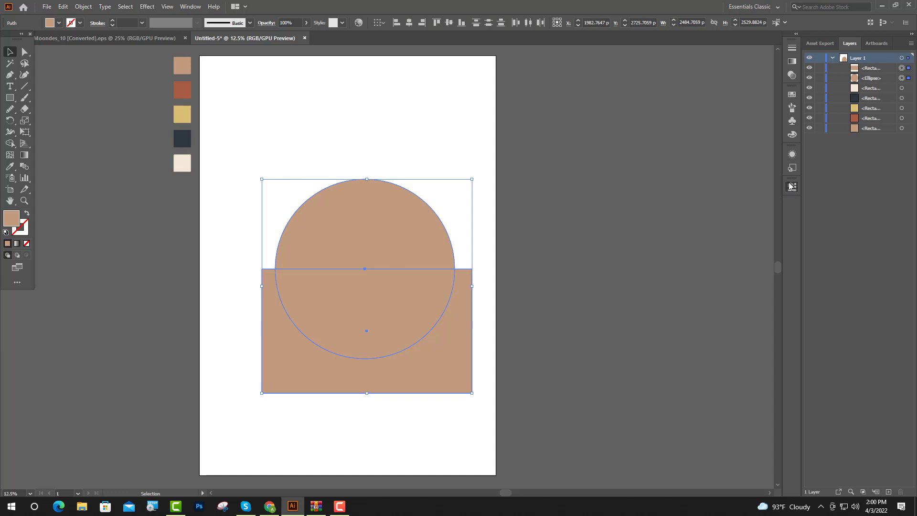
pyautogui.click(792, 186)
pyautogui.click(703, 342)
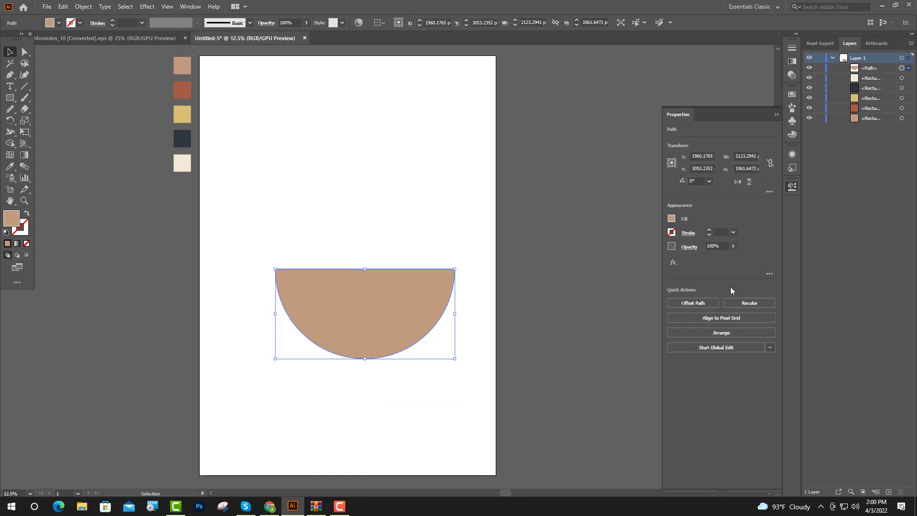
pyautogui.click(775, 115)
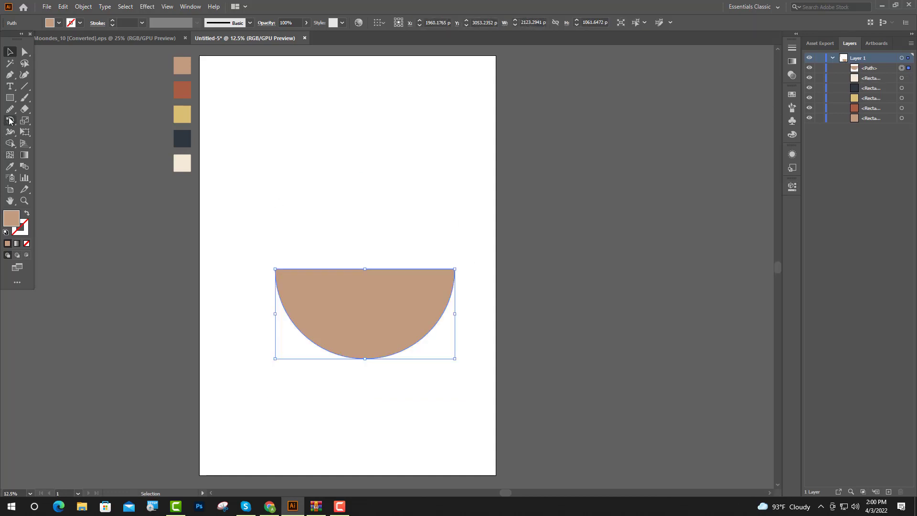
# - Draw a rectangle about 1203 by 1338 px over the semicircle's left half, ending at its vertical centre line
pyautogui.click(791, 186)
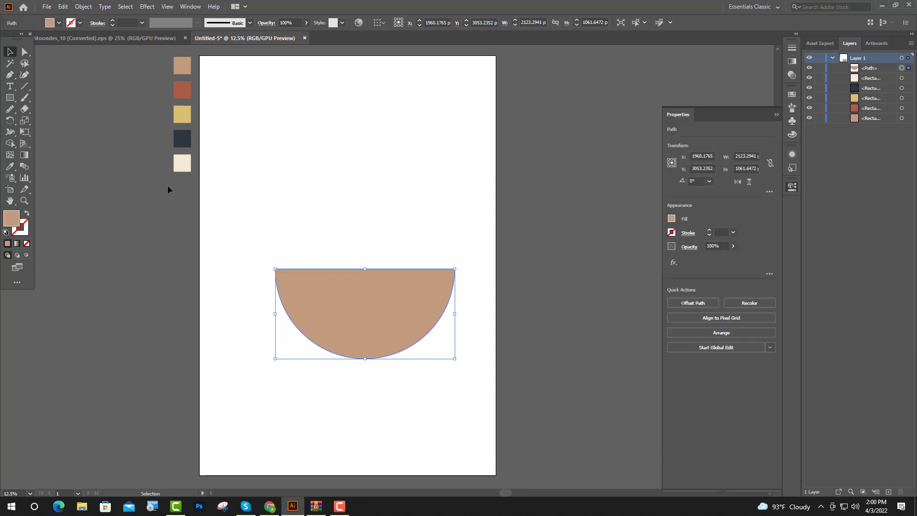
pyautogui.click(9, 98)
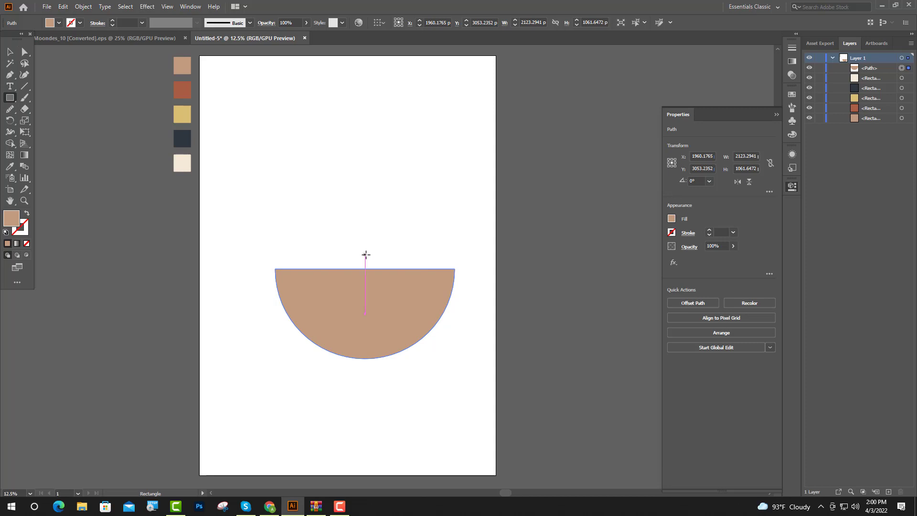
pyautogui.moveTo(365, 255); pyautogui.dragTo(263, 367)
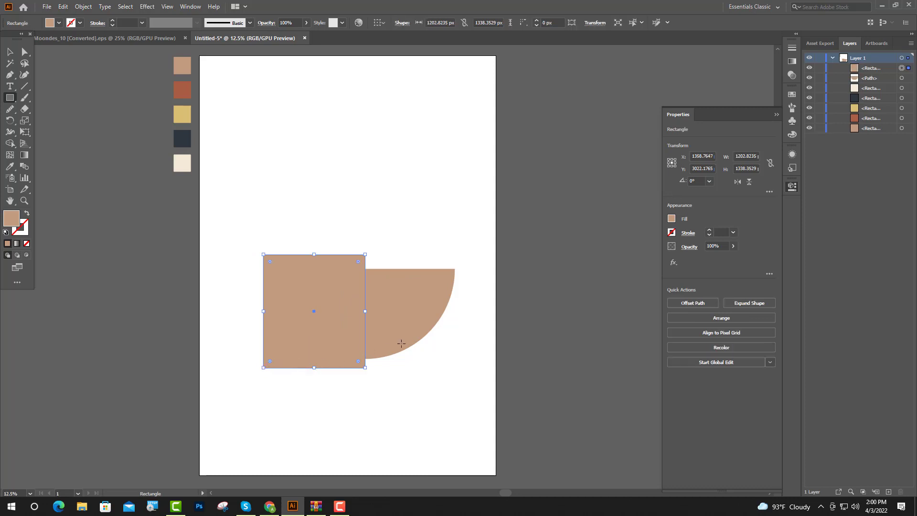
# - Intersect the rectangle with the semicircle to keep only the lower-left quarter circle
pyautogui.click(10, 52)
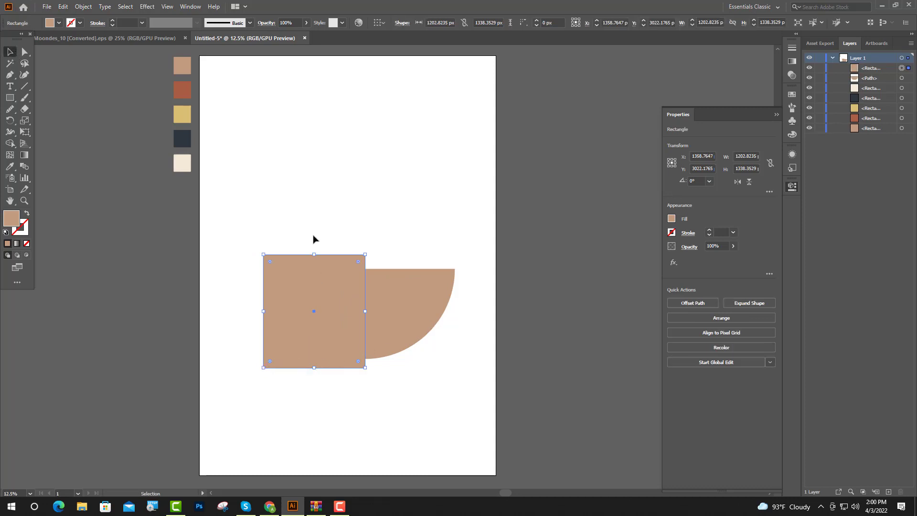
pyautogui.keyDown('shift'); pyautogui.click(421, 301); pyautogui.keyUp('shift')
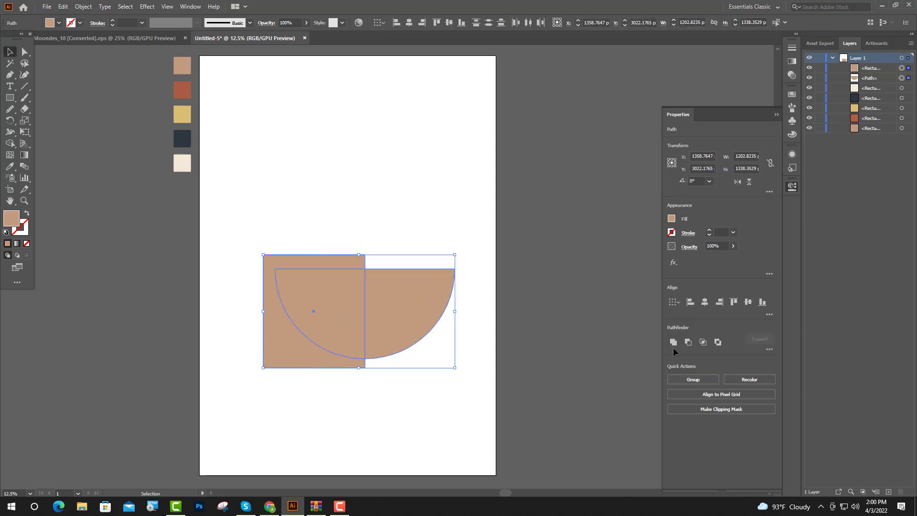
pyautogui.click(703, 342)
pyautogui.click(776, 114)
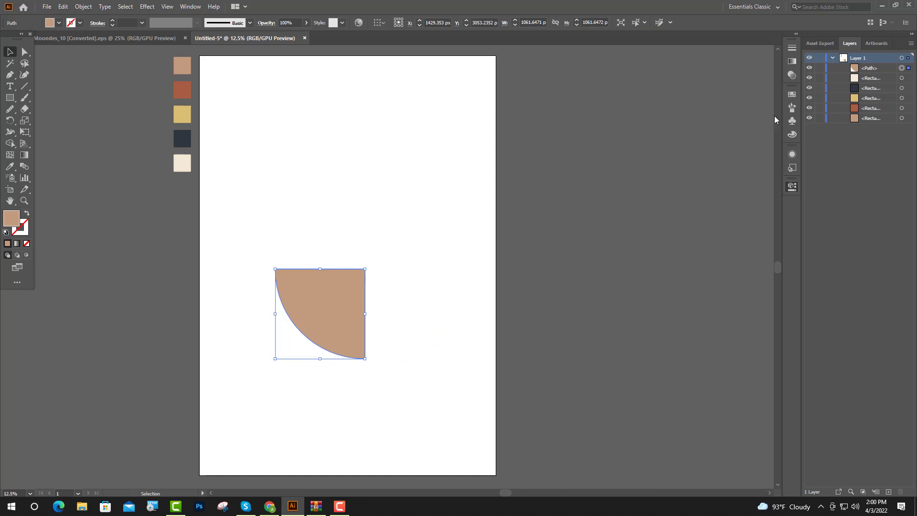
# - Swap the quarter circle's fill and stroke, and set the stroke weight to 50 pt
pyautogui.click(25, 213)
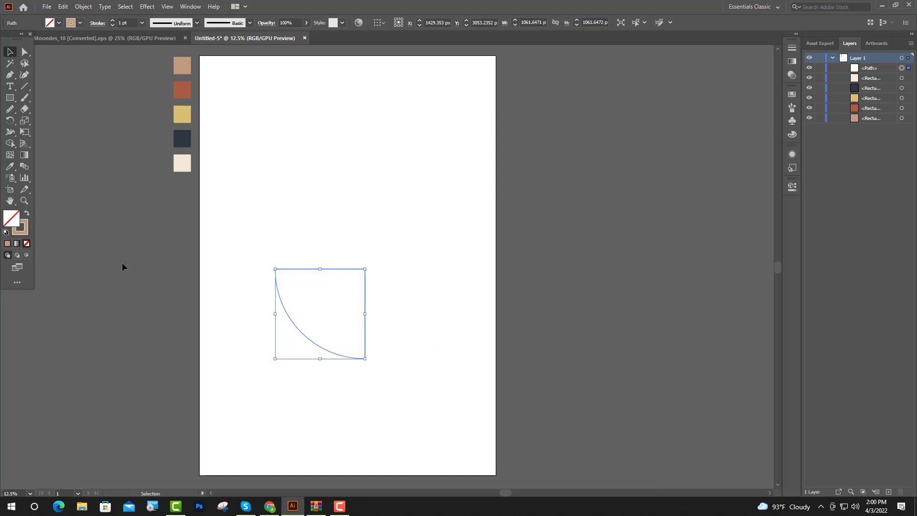
pyautogui.click(794, 186)
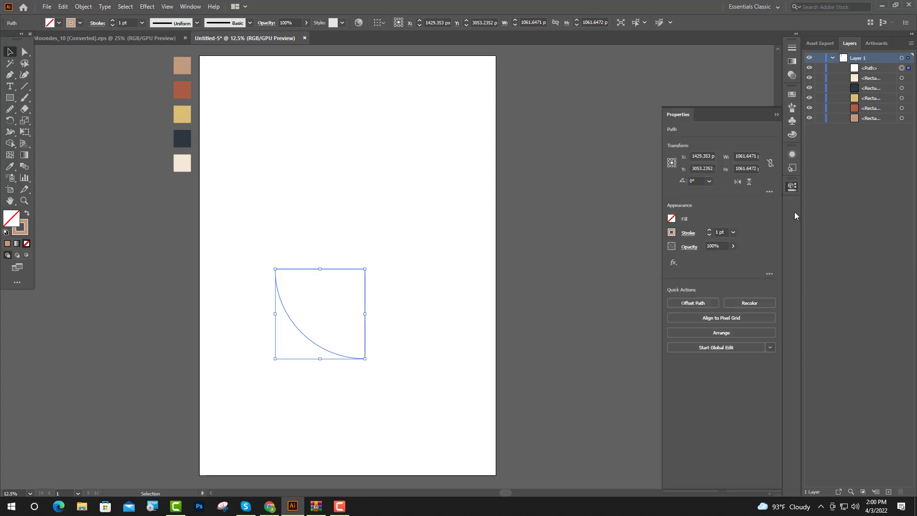
pyautogui.click(714, 233)
pyautogui.write('50')
pyautogui.press('Return')
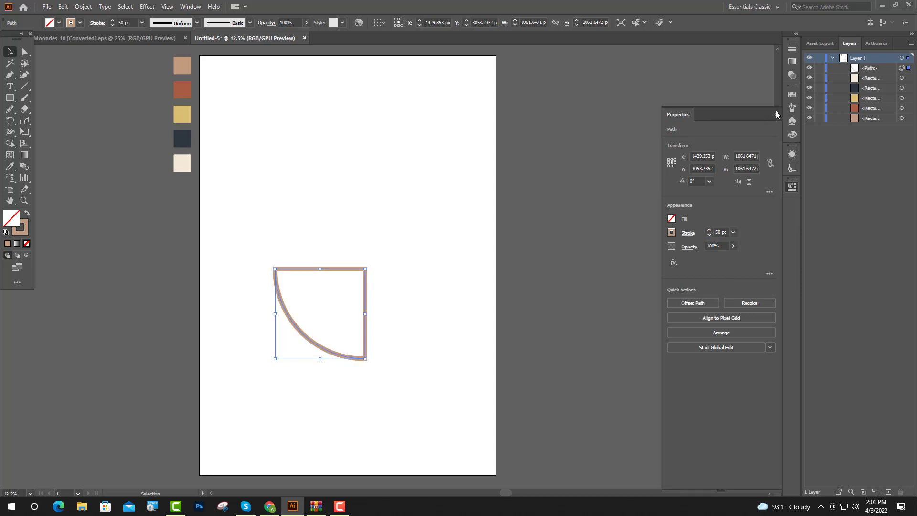
pyautogui.click(420, 235)
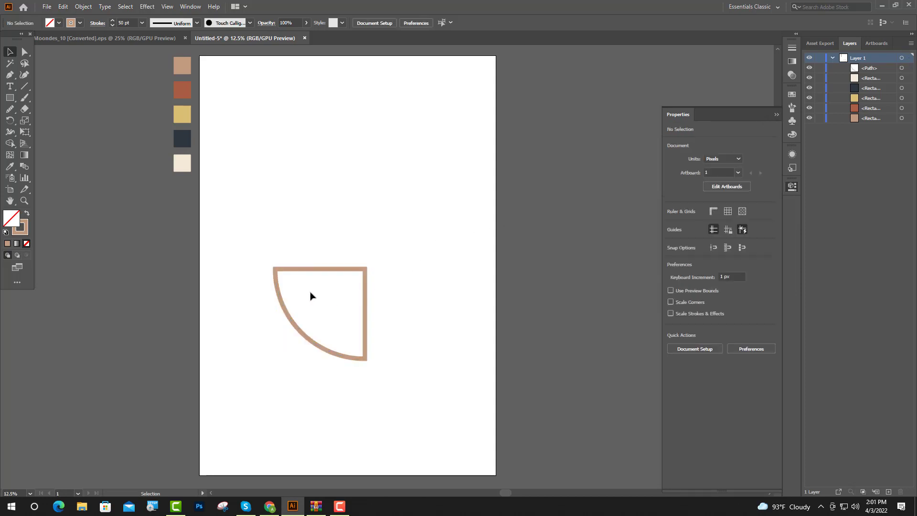
# - Delete the quarter circle's two straight segments, leaving only the curved arc
pyautogui.click(24, 53)
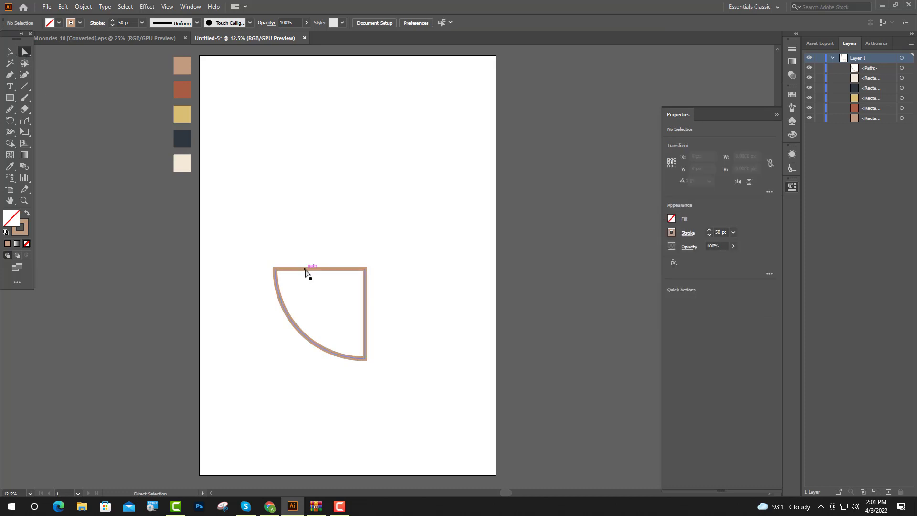
pyautogui.click(307, 270)
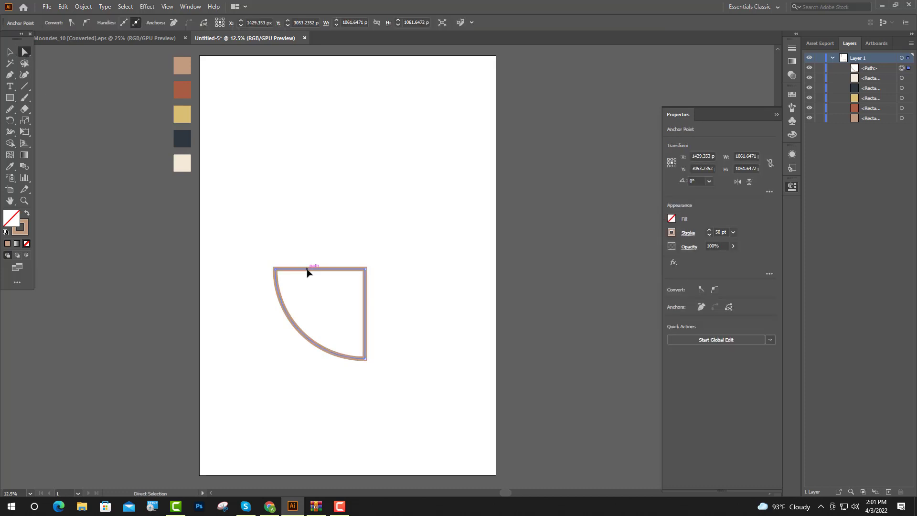
pyautogui.press('Delete')
pyautogui.click(171, 250)
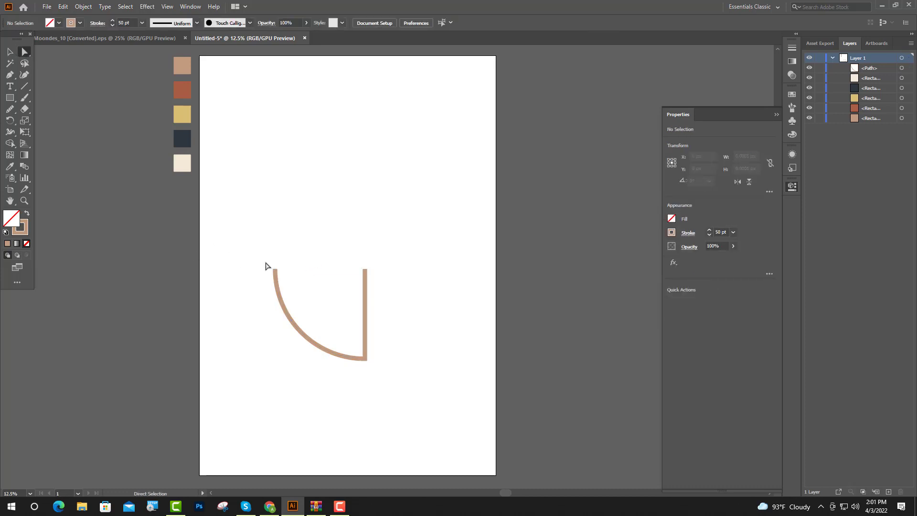
pyautogui.click(365, 312)
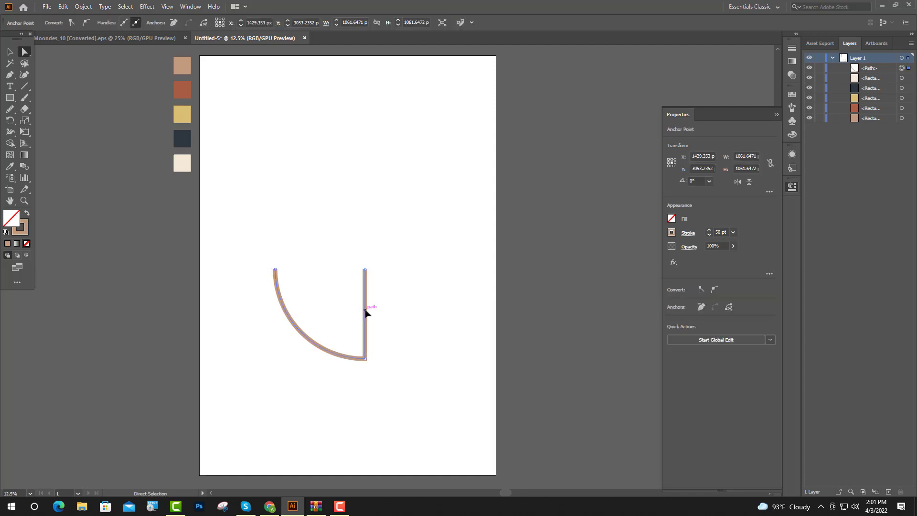
pyautogui.press('Delete')
pyautogui.click(365, 311)
pyautogui.press('v')
# - Create a reflected copy of the arc across the horizontal axis
pyautogui.click(292, 321)
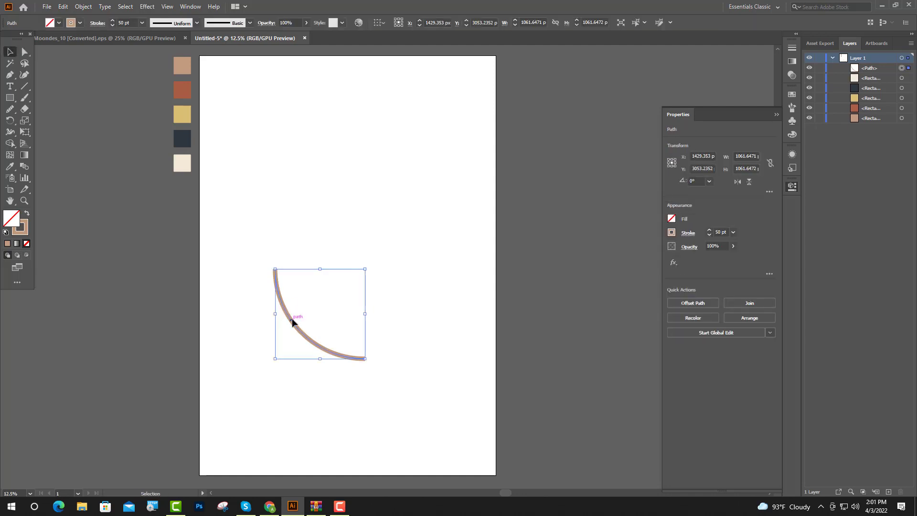
pyautogui.rightClick(292, 321)
pyautogui.moveTo(339, 260)
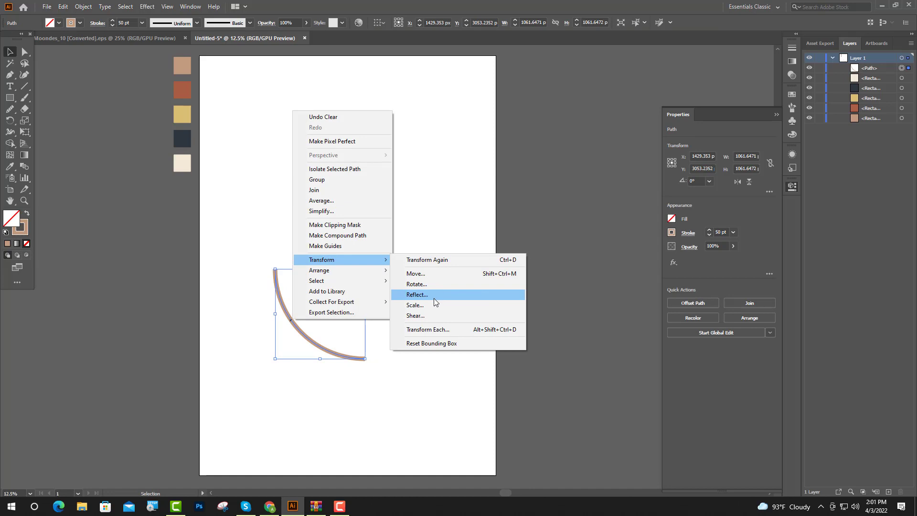
pyautogui.click(417, 294)
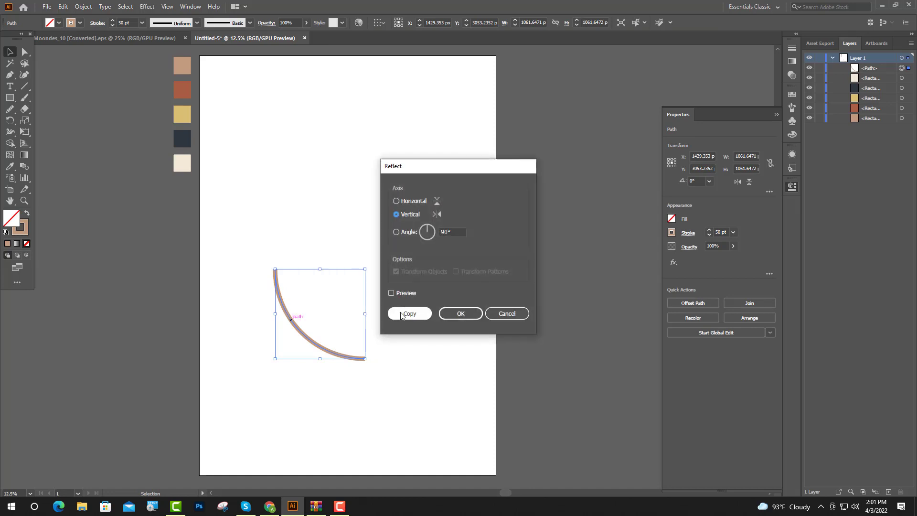
pyautogui.click(396, 202)
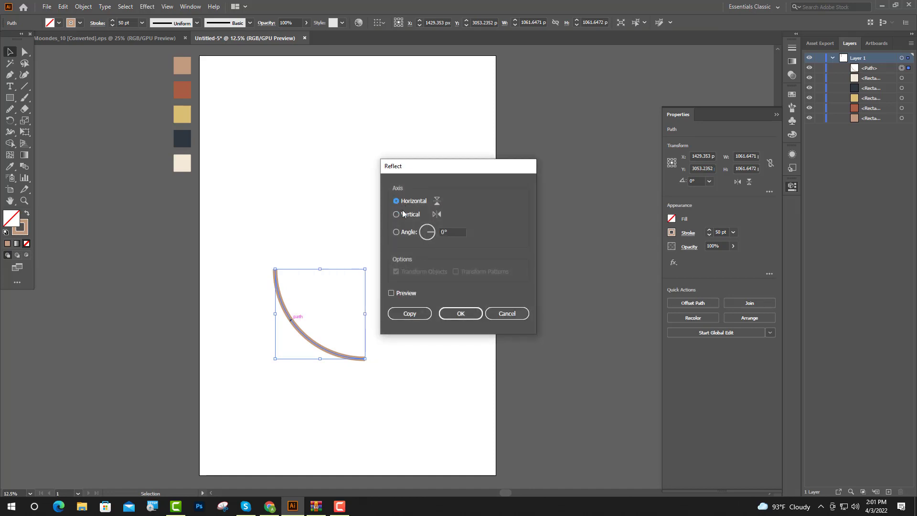
pyautogui.click(404, 314)
# - Move the reflected arc straight up until its lower end meets the original arc's upper end, forming a left half ring
pyautogui.press('Up')
pyautogui.press('Up')
pyautogui.press('Up')
pyautogui.press('Up')
pyautogui.press('Up')
pyautogui.press('Up')
pyautogui.press('Up')
pyautogui.press('Up')
pyautogui.press('Up')
pyautogui.press('Up')
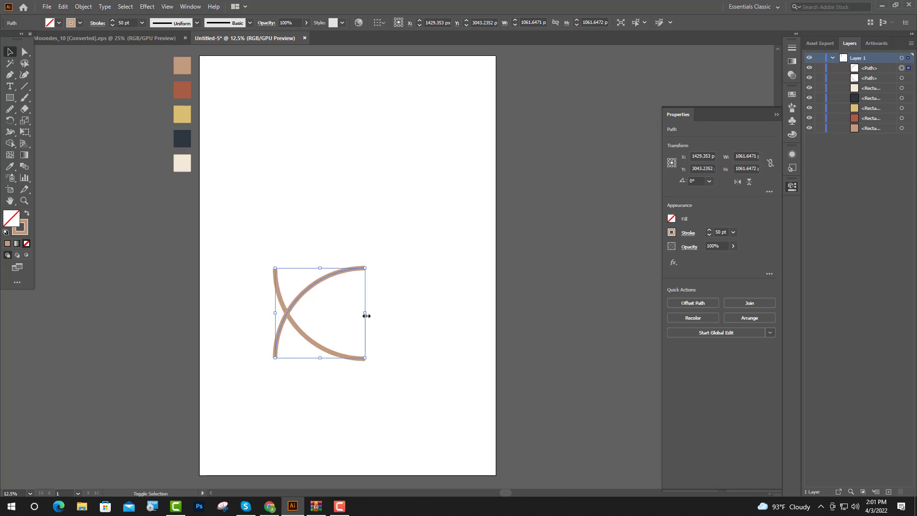
pyautogui.press('Up')
pyautogui.press('Up')
pyautogui.press('Up')
pyautogui.press('Up')
pyautogui.press('Up')
pyautogui.press('Up')
pyautogui.press('Up')
pyautogui.press('Up')
pyautogui.press('Up')
pyautogui.press('Up')
pyautogui.press('Up')
pyautogui.press('Up')
pyautogui.press('Up')
pyautogui.press('Up')
pyautogui.press('Up')
pyautogui.press('Up')
pyautogui.press('Up')
pyautogui.press('Up')
pyautogui.press('Up')
pyautogui.press('Up')
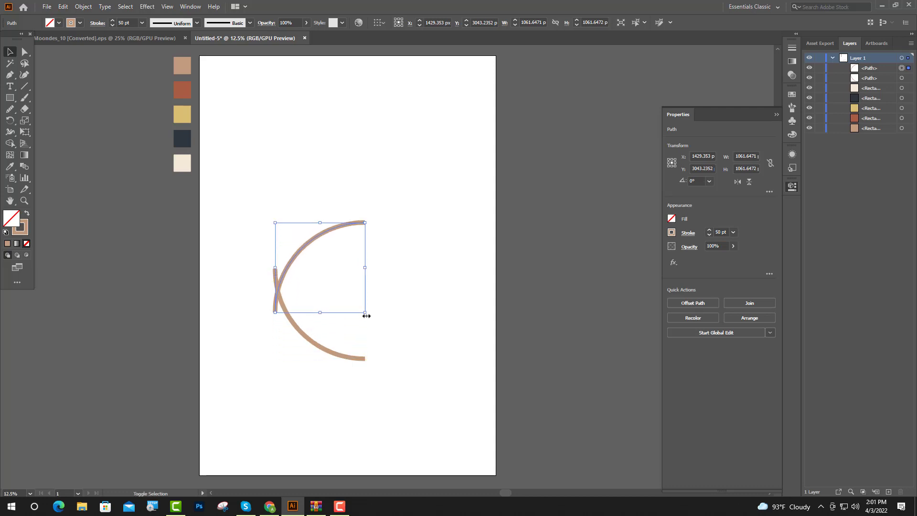
pyautogui.press('Up')
pyautogui.press('Up')
pyautogui.press('Up')
pyautogui.press('Up')
pyautogui.press('Up')
pyautogui.press('Up')
pyautogui.press('Up')
pyautogui.press('Up')
pyautogui.press('Up')
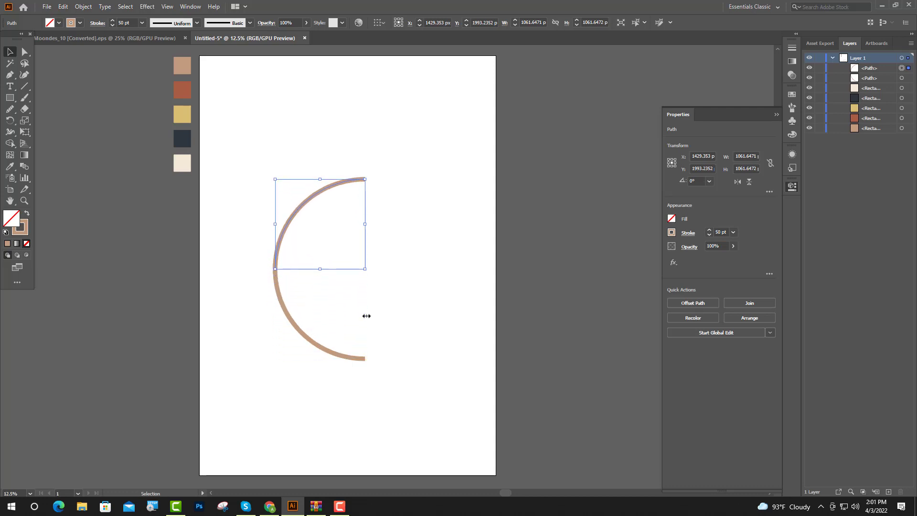
# - Select both arcs of the left half ring and create a reflected copy across the vertical axis
pyautogui.click(260, 340)
pyautogui.scroll(2, 259, 340)
pyautogui.scroll(-1, 416, 261)
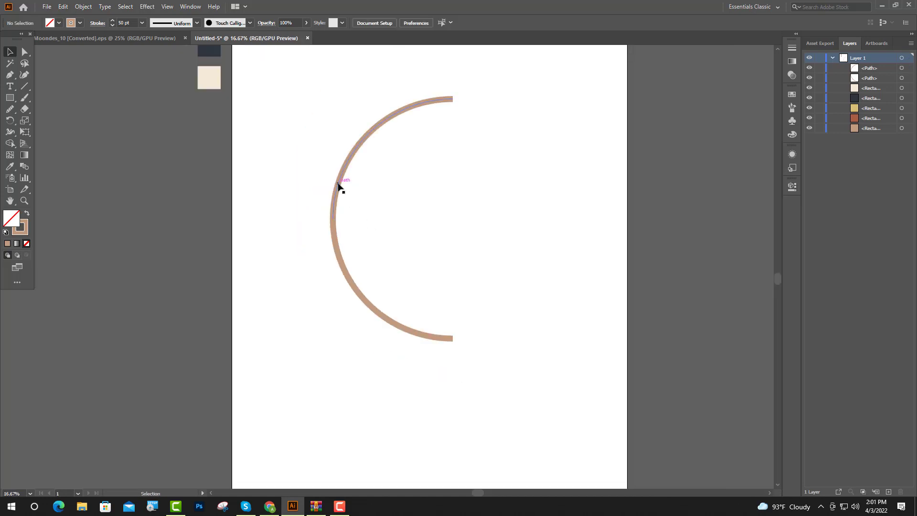
pyautogui.click(338, 185)
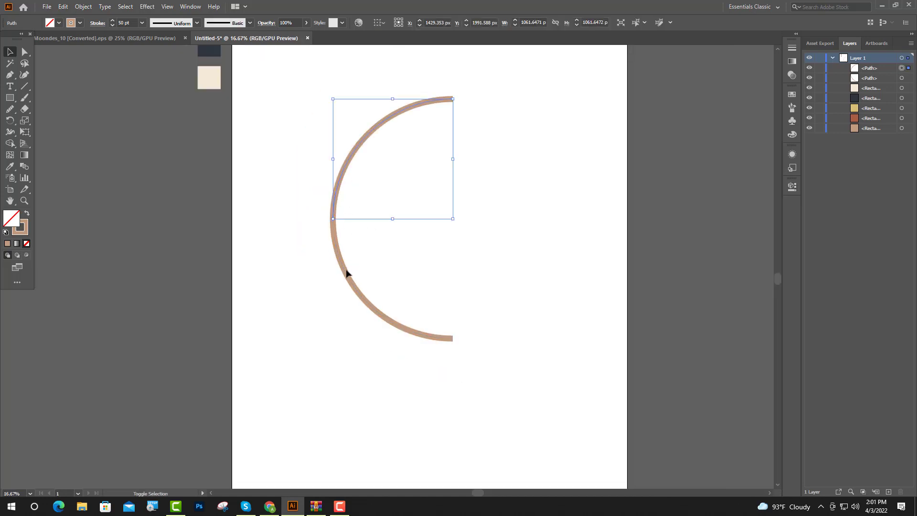
pyautogui.keyDown('shift'); pyautogui.click(346, 272); pyautogui.keyUp('shift')
pyautogui.rightClick(345, 270)
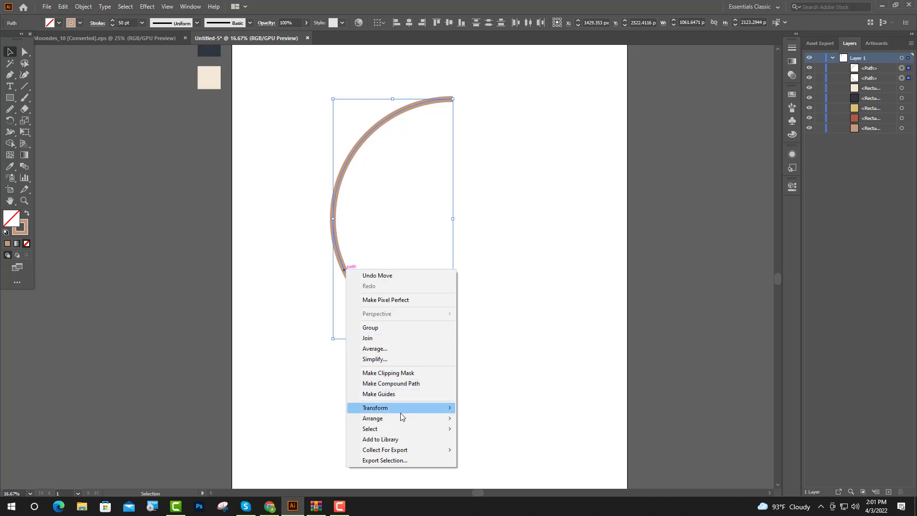
pyautogui.moveTo(401, 421)
pyautogui.moveTo(446, 407)
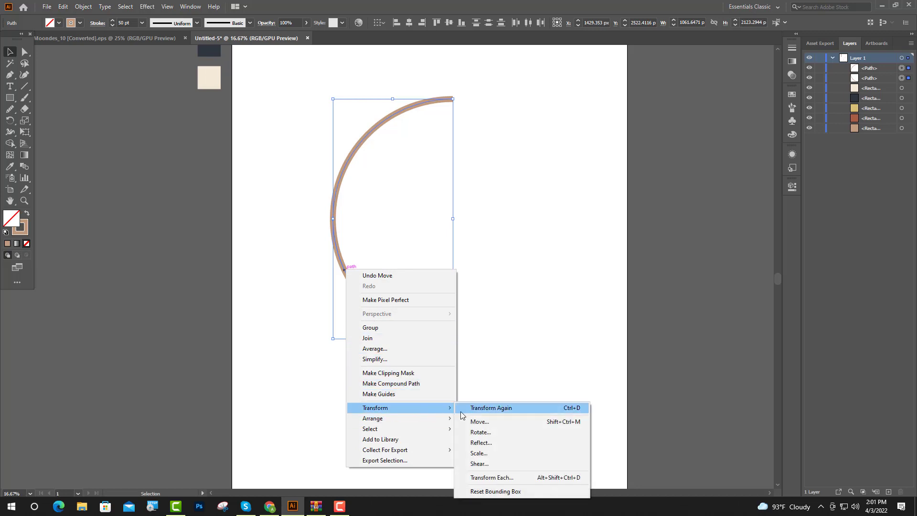
pyautogui.click(483, 444)
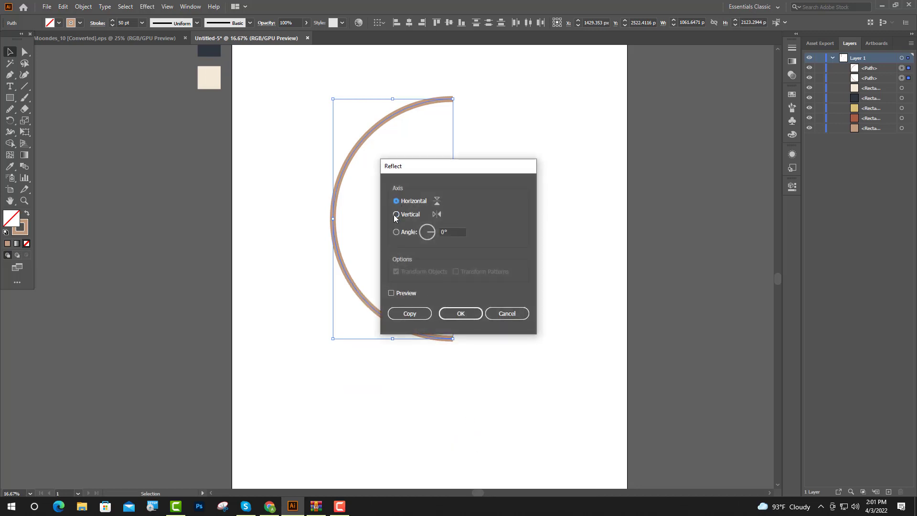
pyautogui.click(415, 314)
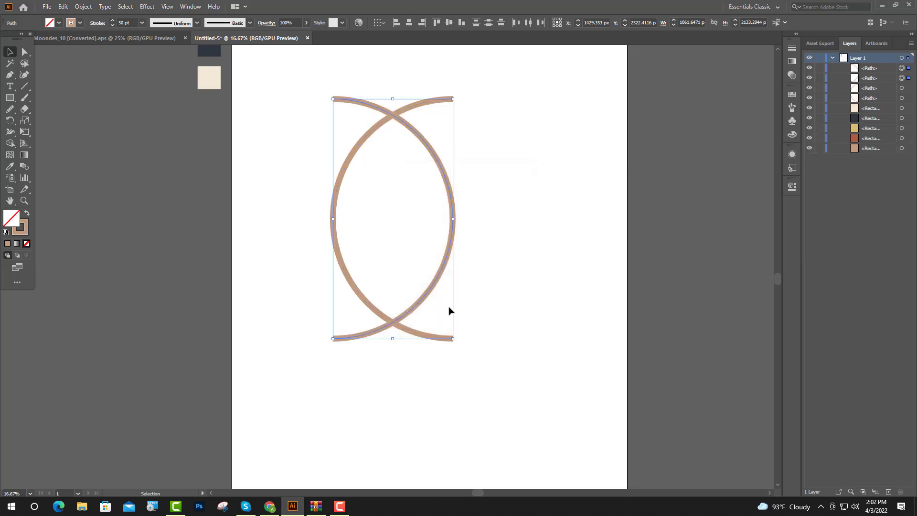
# - Move the reflected half ring straight right until its ends meet the left half, completing the full ring
pyautogui.hotkey('shift', 'Right')
pyautogui.hotkey('shift', 'Right')
pyautogui.hotkey('shift', 'Right')
pyautogui.hotkey('shift', 'Right')
pyautogui.hotkey('shift', 'Right')
pyautogui.hotkey('shift', 'Right')
pyautogui.hotkey('shift', 'Right')
pyautogui.hotkey('shift', 'Right')
pyautogui.hotkey('shift', 'Right')
pyautogui.hotkey('shift', 'Right')
pyautogui.hotkey('shift', 'Right')
pyautogui.hotkey('shift', 'Right')
pyautogui.hotkey('shift', 'Right')
pyautogui.hotkey('shift', 'Right')
pyautogui.hotkey('shift', 'Right')
pyautogui.hotkey('shift', 'Right')
pyautogui.hotkey('shift', 'Right')
pyautogui.hotkey('shift', 'Right')
pyautogui.hotkey('shift', 'Right')
pyautogui.hotkey('shift', 'Right')
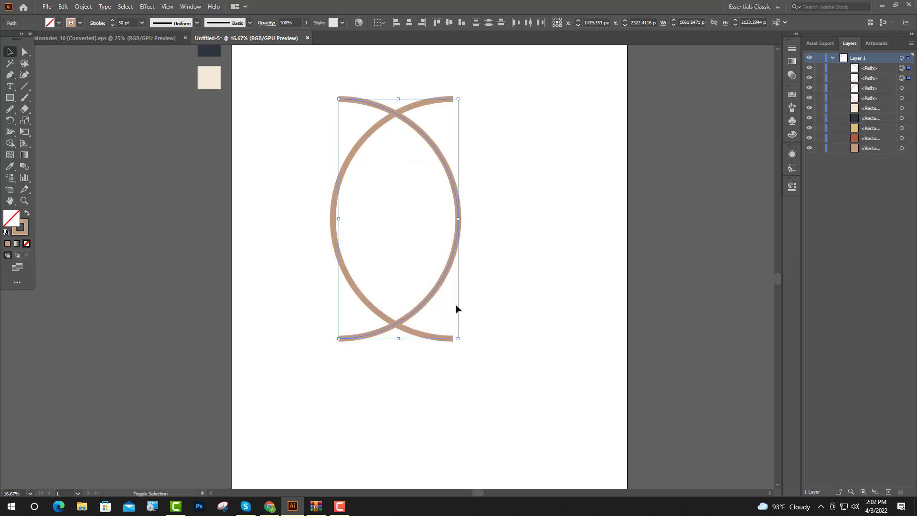
pyautogui.hotkey('shift', 'Right')
pyautogui.hotkey('shift', 'Right')
pyautogui.hotkey('shift', 'Right')
pyautogui.hotkey('shift', 'Right')
pyautogui.hotkey('shift', 'Right')
pyautogui.hotkey('shift', 'Right')
pyautogui.hotkey('shift', 'Right')
pyautogui.hotkey('shift', 'Right')
pyautogui.hotkey('shift', 'Right')
pyautogui.hotkey('shift', 'Right')
pyautogui.hotkey('shift', 'Right')
pyautogui.hotkey('shift', 'Right')
pyautogui.hotkey('shift', 'Right')
pyautogui.hotkey('shift', 'Right')
pyautogui.hotkey('shift', 'Right')
pyautogui.hotkey('shift', 'Right')
pyautogui.hotkey('shift', 'Right')
pyautogui.hotkey('shift', 'Right')
pyautogui.hotkey('shift', 'Right')
pyautogui.hotkey('shift', 'Right')
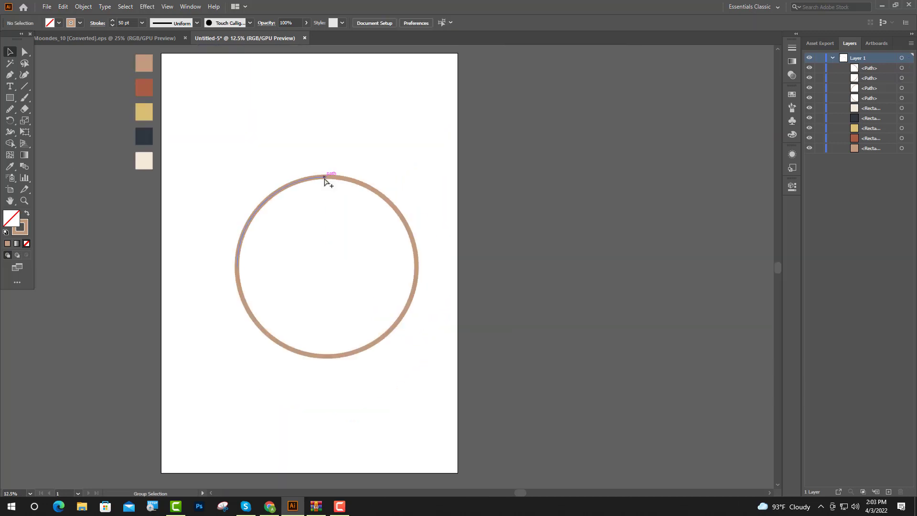
# - Recolour the ring's upper-left arc with the navy palette colour and set its stroke weight to 50 pt
pyautogui.click(245, 230)
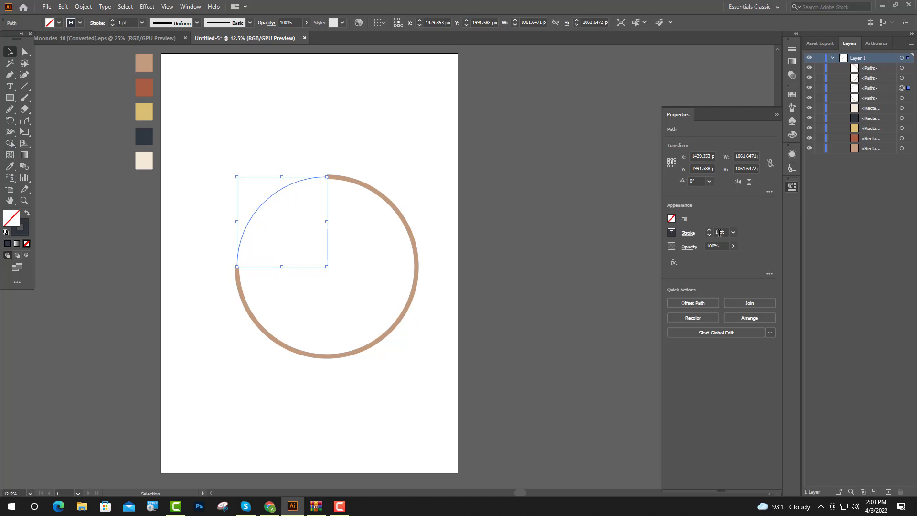
pyautogui.moveTo(720, 233); pyautogui.dragTo(710, 237)
pyautogui.press('Return')
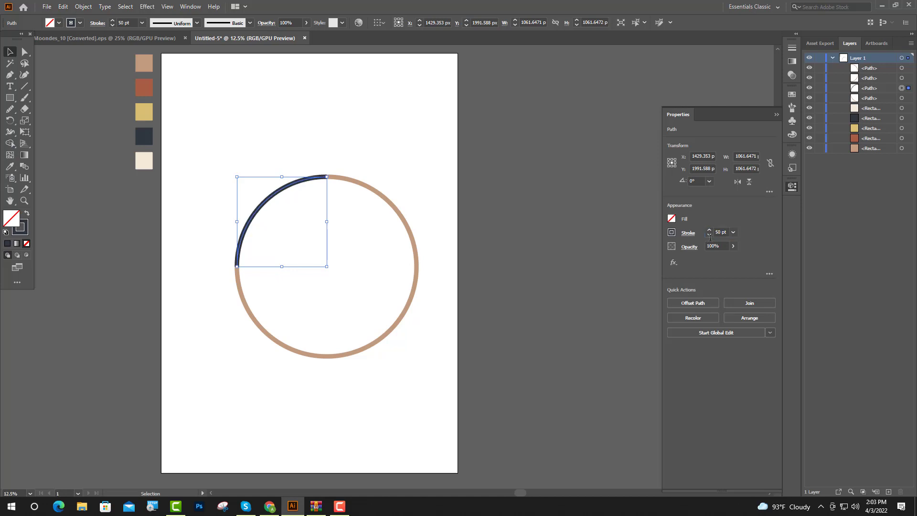
# - Recolour the ring's upper-right arc with the gold palette colour, using a 50 pt stroke
pyautogui.click(6, 50)
pyautogui.click(357, 180)
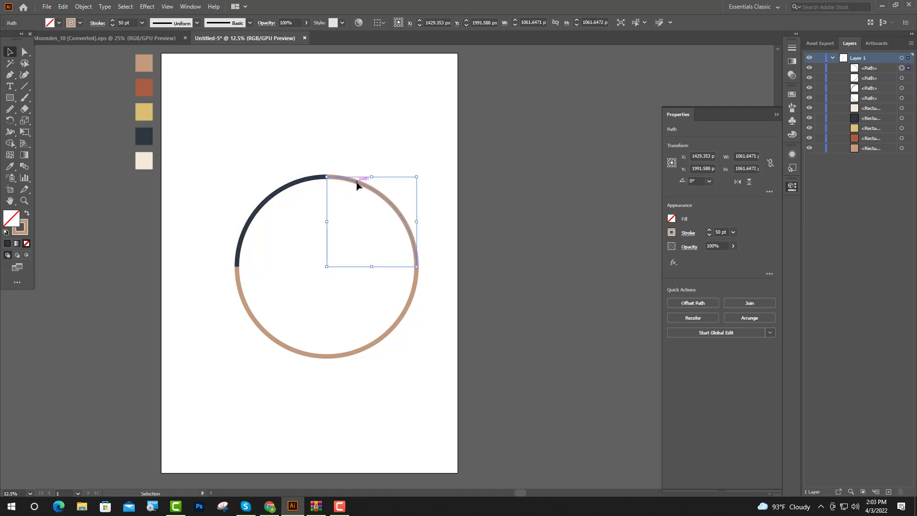
pyautogui.click(10, 167)
pyautogui.click(144, 111)
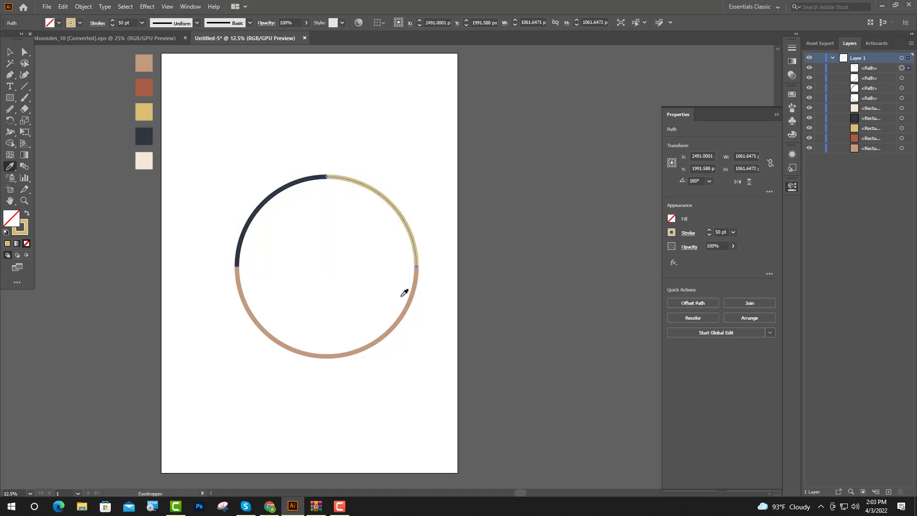
# - Recolour the ring's lower-right arc with the cream palette colour, set its stroke weight to 50 pt and deselect it
pyautogui.click(9, 51)
pyautogui.click(356, 353)
pyautogui.hotkey('ctrl', 'z')
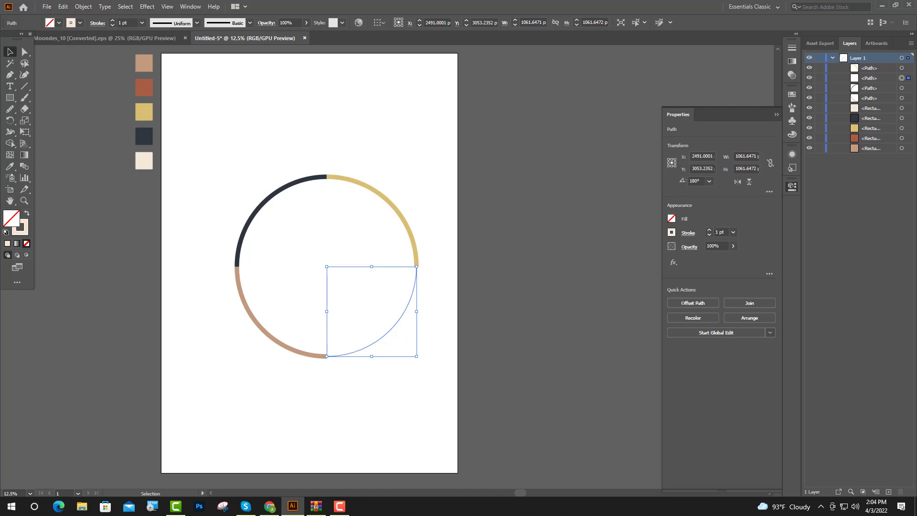
pyautogui.click(721, 233)
pyautogui.write('50')
pyautogui.press('Return')
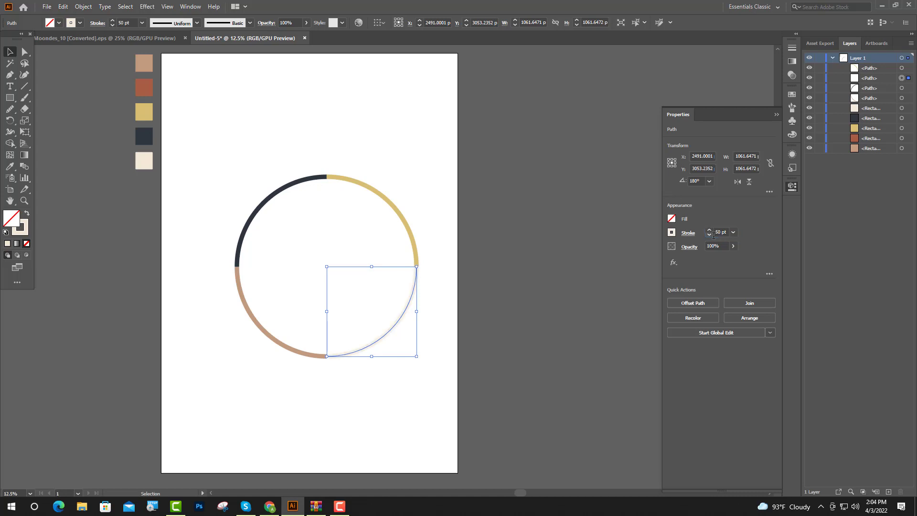
pyautogui.click(776, 115)
pyautogui.click(601, 179)
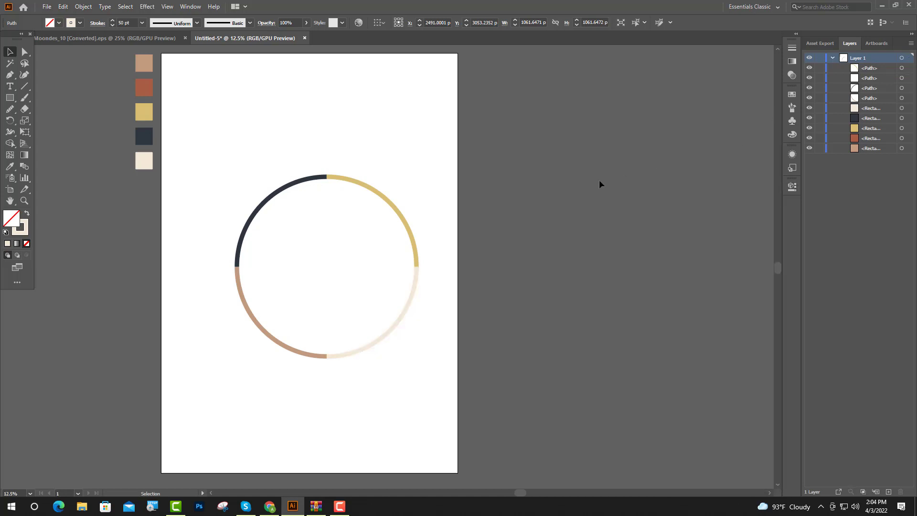
# - Enlarge the four-arc ring to about 2699 px across, centred across the artboard's width, and group its arcs
pyautogui.moveTo(196, 136); pyautogui.dragTo(364, 367)
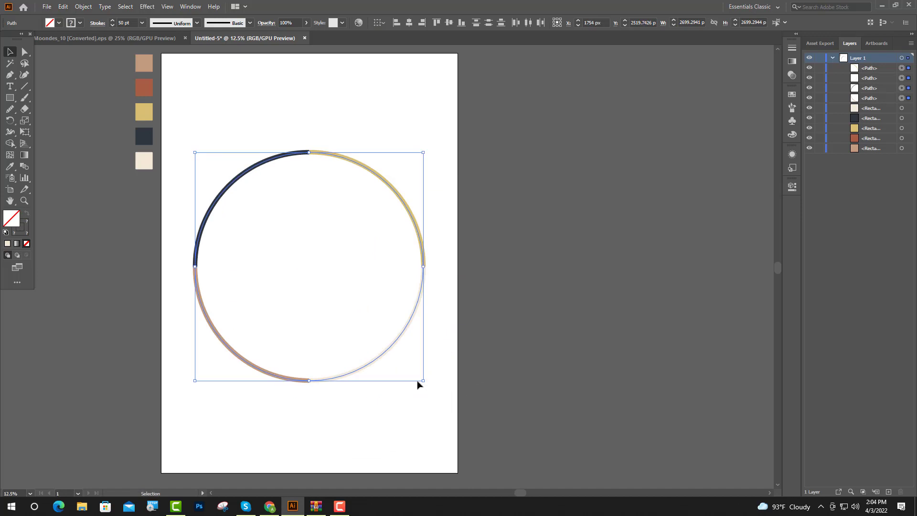
pyautogui.rightClick(302, 301)
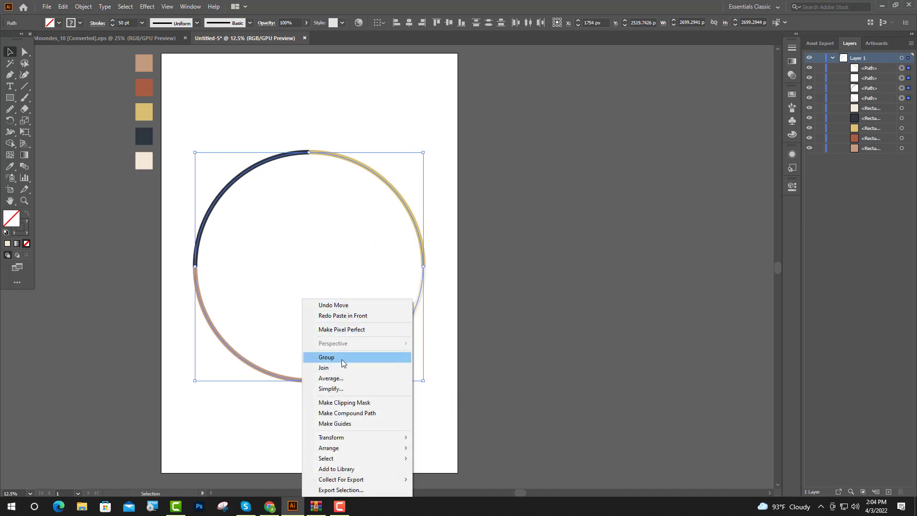
pyautogui.click(342, 359)
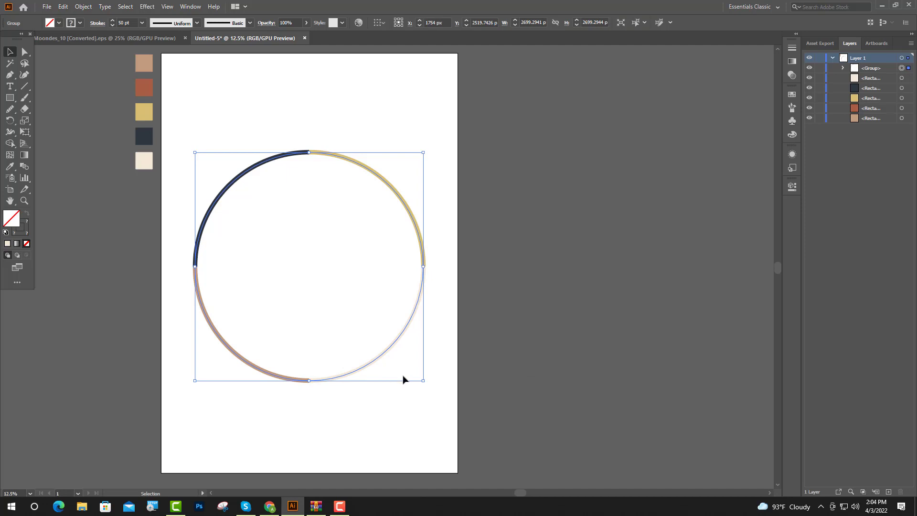
# - Duplicate the ring in place, scale the copy to about 2164 px from its centre and rotate it about a quarter turn counterclockwise
pyautogui.press('a')
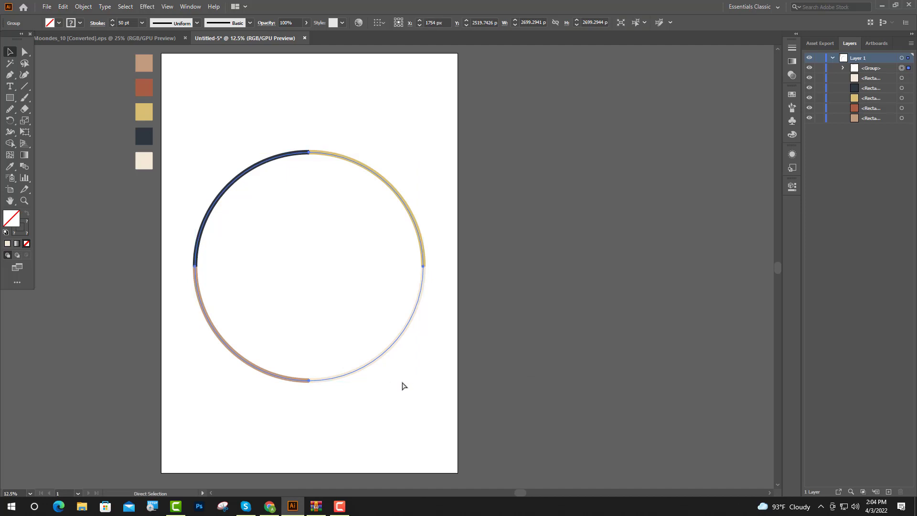
pyautogui.hotkey('ctrl', 'f')
pyautogui.press('v')
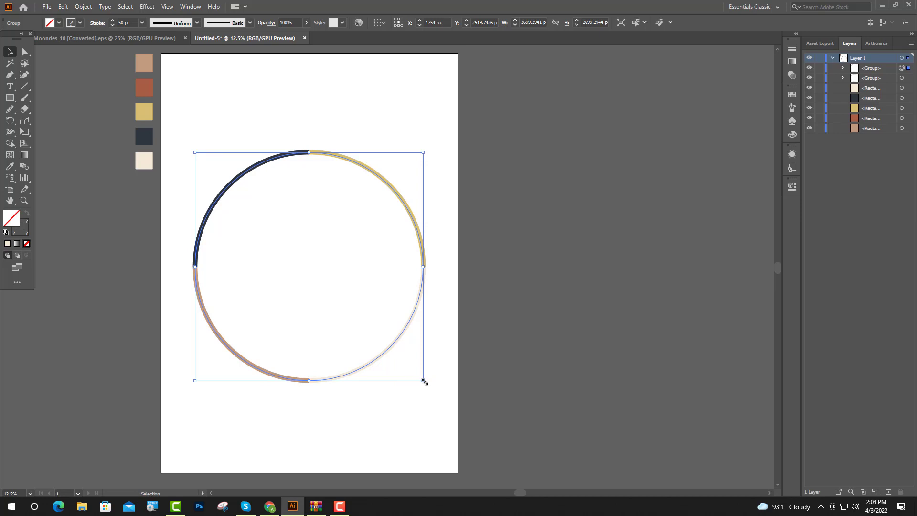
pyautogui.moveTo(424, 382); pyautogui.dragTo(378, 332)
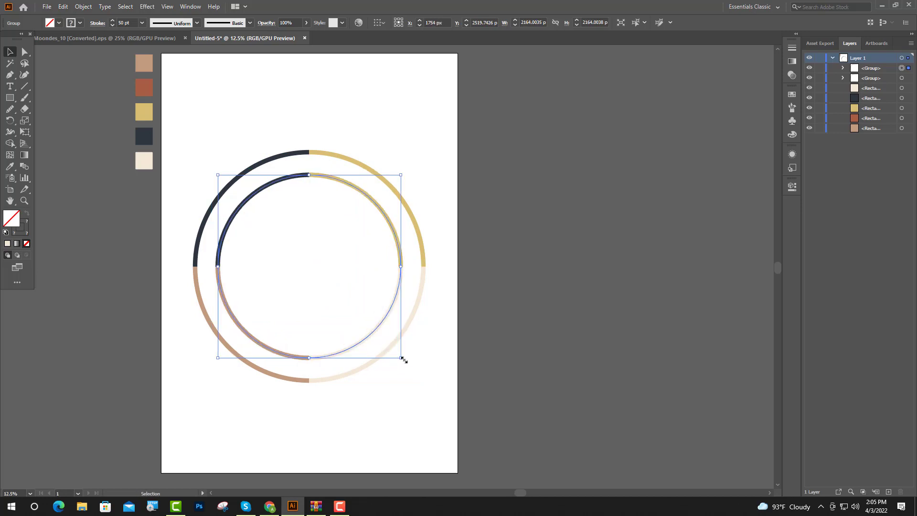
pyautogui.moveTo(405, 360); pyautogui.dragTo(402, 182)
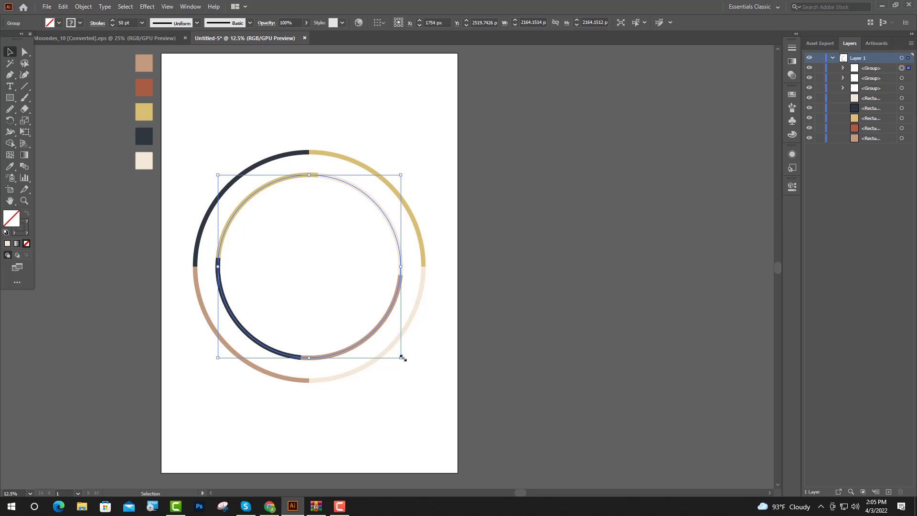
# - Add a third, smaller copy of the ring, about 1734 by 1689 px, centred inside the second ring
pyautogui.moveTo(401, 359); pyautogui.dragTo(370, 330)
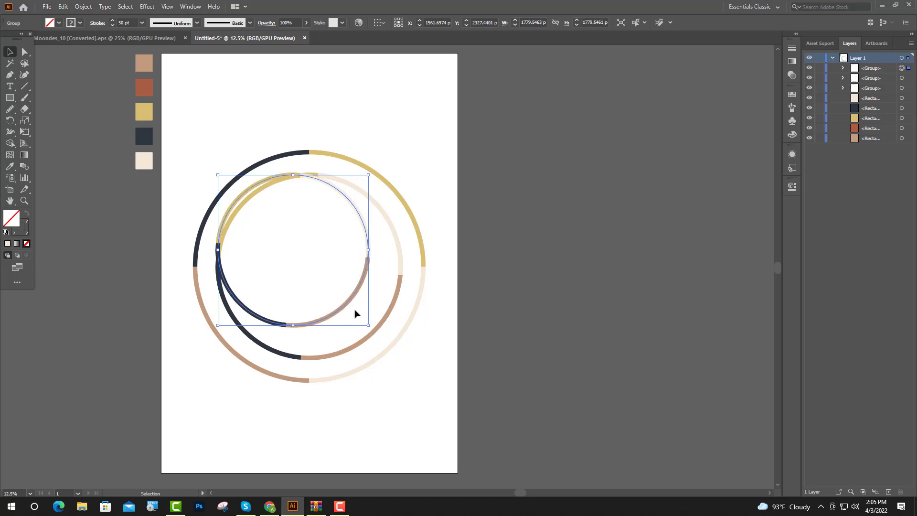
pyautogui.moveTo(352, 300); pyautogui.dragTo(385, 332)
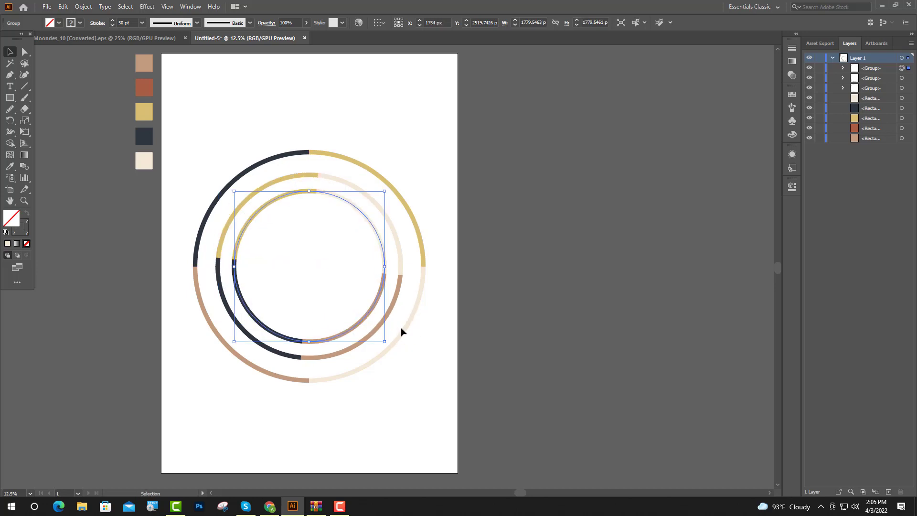
pyautogui.moveTo(385, 343); pyautogui.dragTo(383, 340)
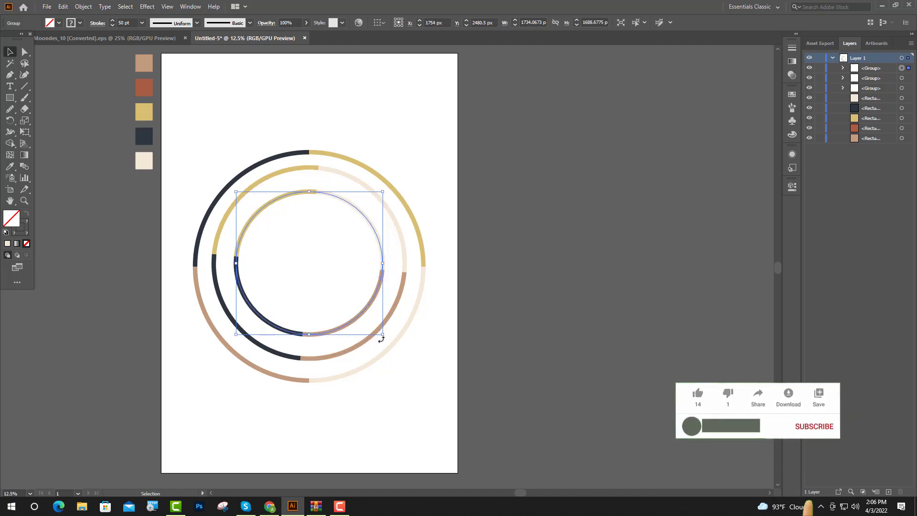
# - Duplicate the third ring in place and shrink the copy to about 1177 by 1146 px as the innermost ring
pyautogui.hotkey('ctrl', 'c')
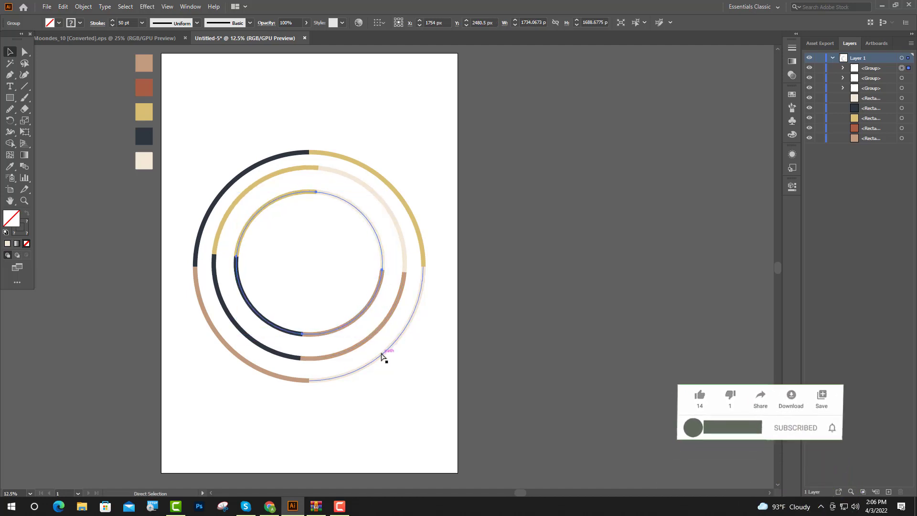
pyautogui.hotkey('ctrl', 'f')
pyautogui.moveTo(383, 335); pyautogui.dragTo(355, 293)
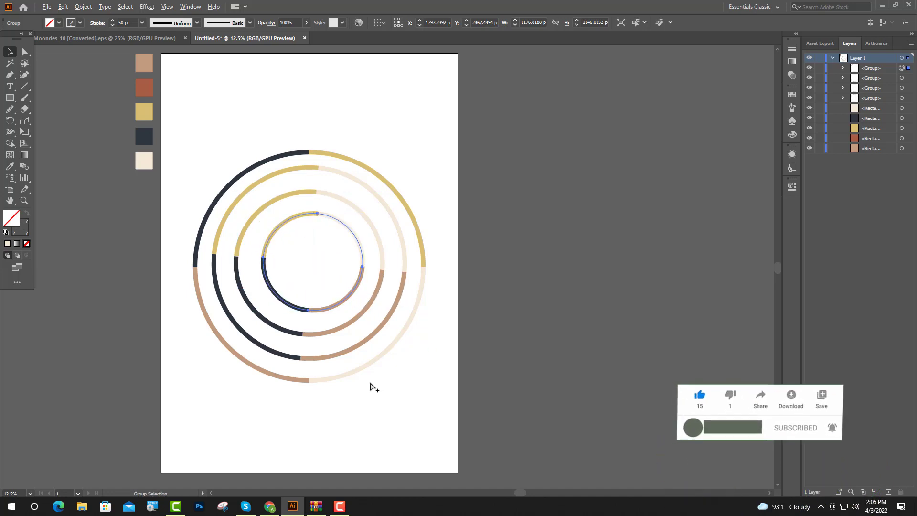
# - Rotate the third ring counterclockwise by slightly more than a quarter turn to offset its colours from the neighbouring rings
pyautogui.scroll(-3, 373, 385)
pyautogui.scroll(4, 377, 290)
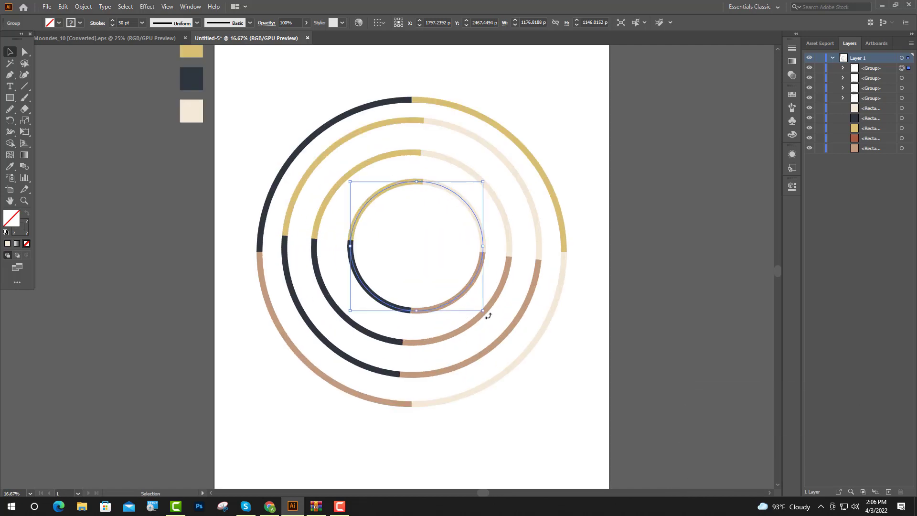
pyautogui.click(483, 330)
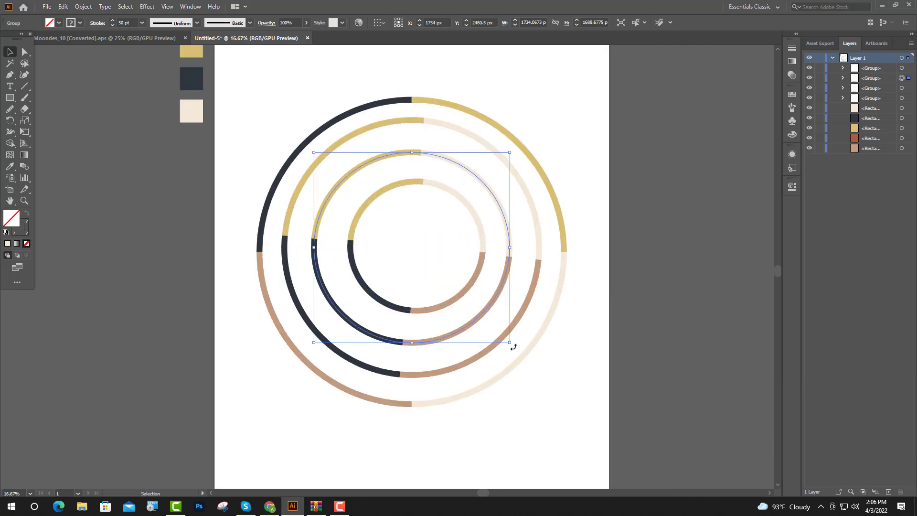
pyautogui.moveTo(513, 347); pyautogui.dragTo(453, 118)
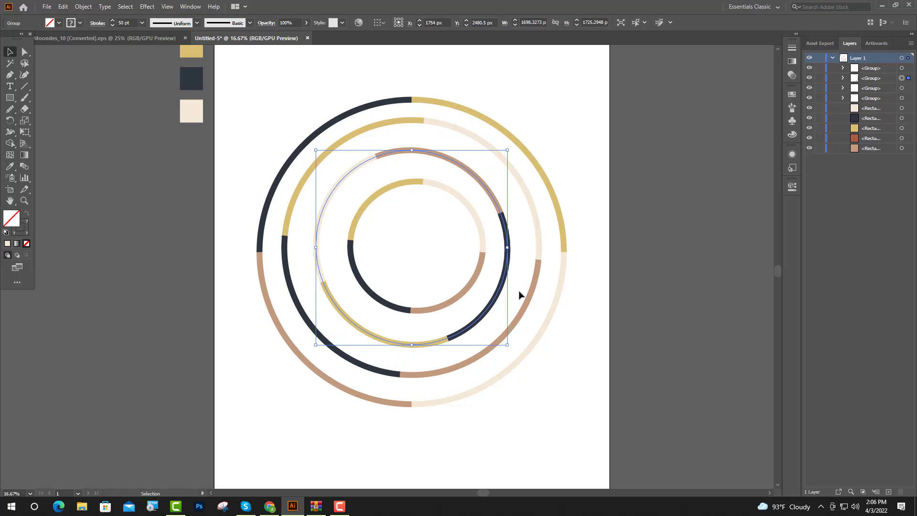
# - Rotate the innermost ring until its navy arc sits at the upper left and shrink it towards the centre
pyautogui.click(443, 306)
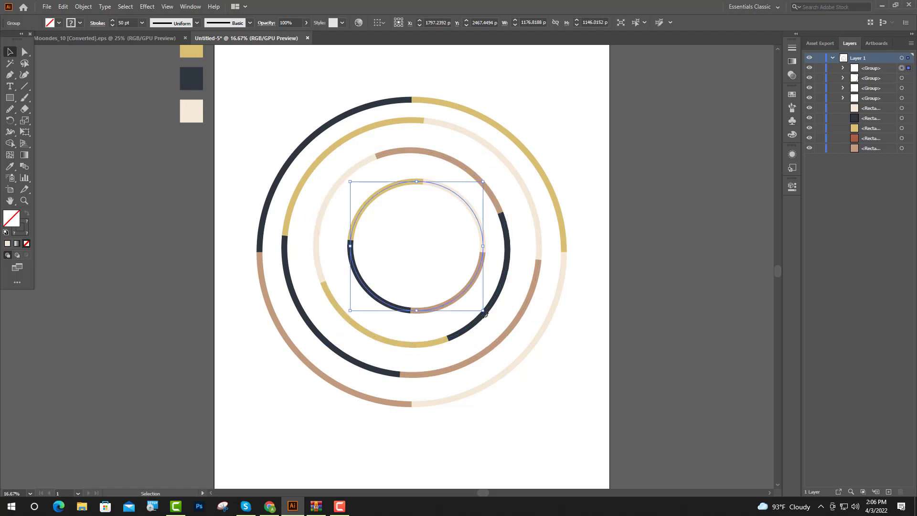
pyautogui.moveTo(483, 315); pyautogui.dragTo(346, 187)
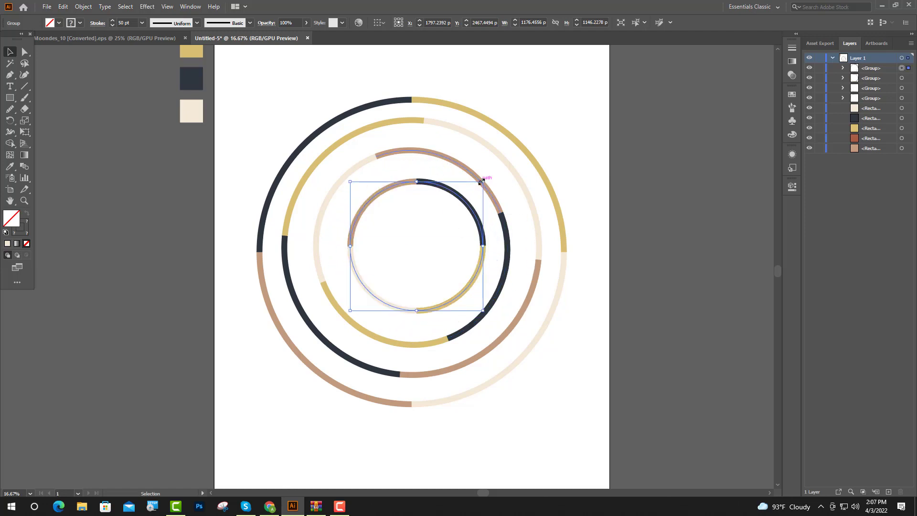
pyautogui.moveTo(481, 181); pyautogui.dragTo(461, 234)
# - Shrink the third ring slightly and resize the second ring to about 2193 px square, evening out the gaps between rings
pyautogui.click(505, 231)
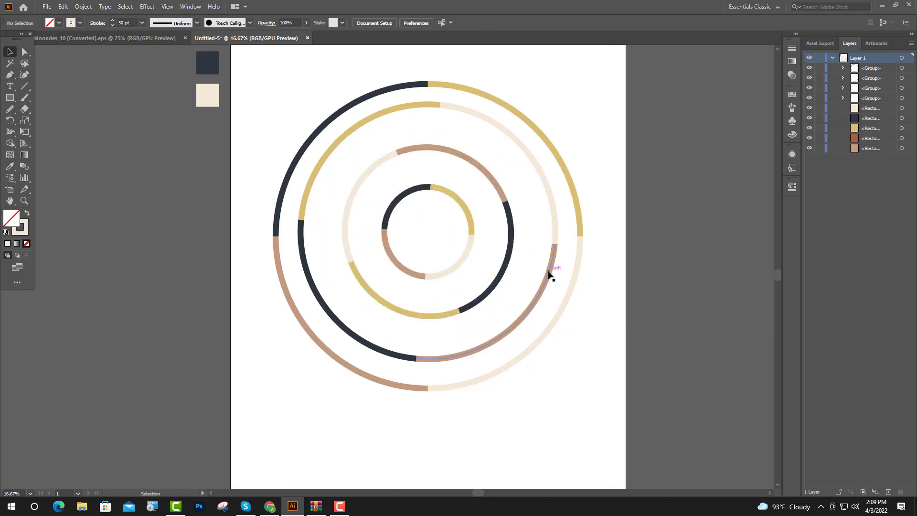
pyautogui.moveTo(548, 272)
pyautogui.mouseDown()
pyautogui.moveTo(549, 262)
pyautogui.moveTo(548, 273)
pyautogui.mouseUp()
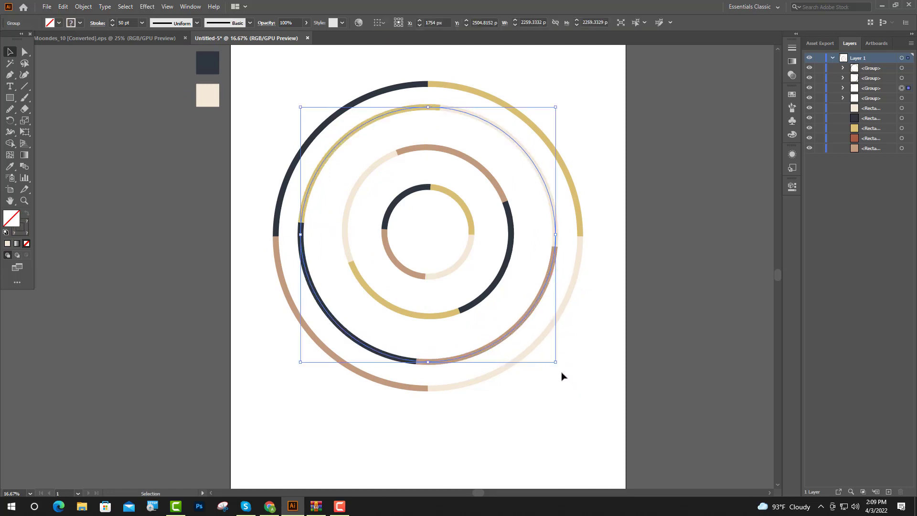
pyautogui.moveTo(556, 364); pyautogui.dragTo(551, 355)
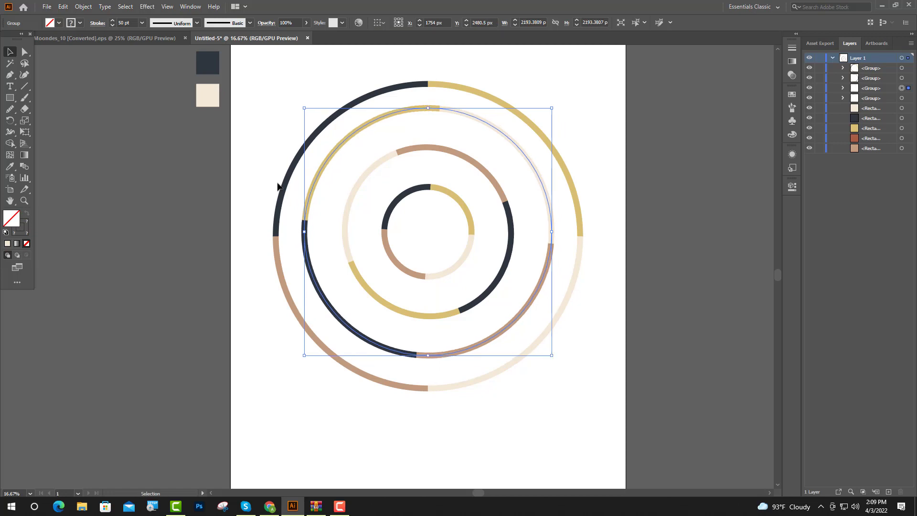
# - Align all four rings on their vertical centres and deselect them
pyautogui.moveTo(275, 97); pyautogui.dragTo(552, 386)
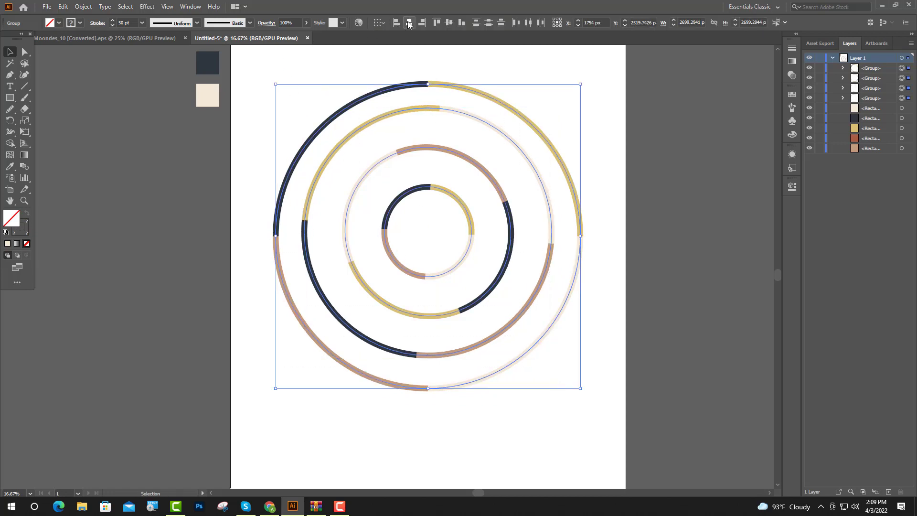
pyautogui.click(449, 23)
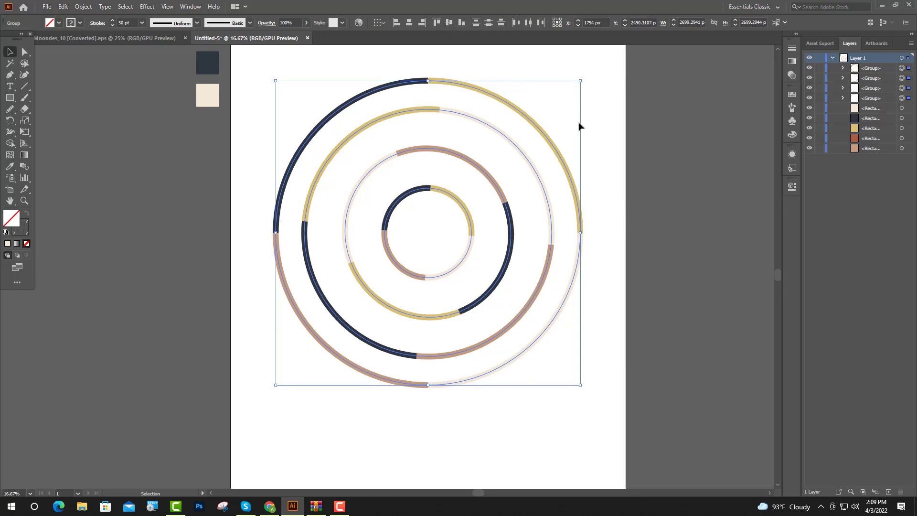
pyautogui.click(601, 139)
# - Draw a 3508 by 4961 px rectangle covering the whole artboard, filled with the rust palette colour and without a stroke
pyautogui.hotkey('ctrl', '-')
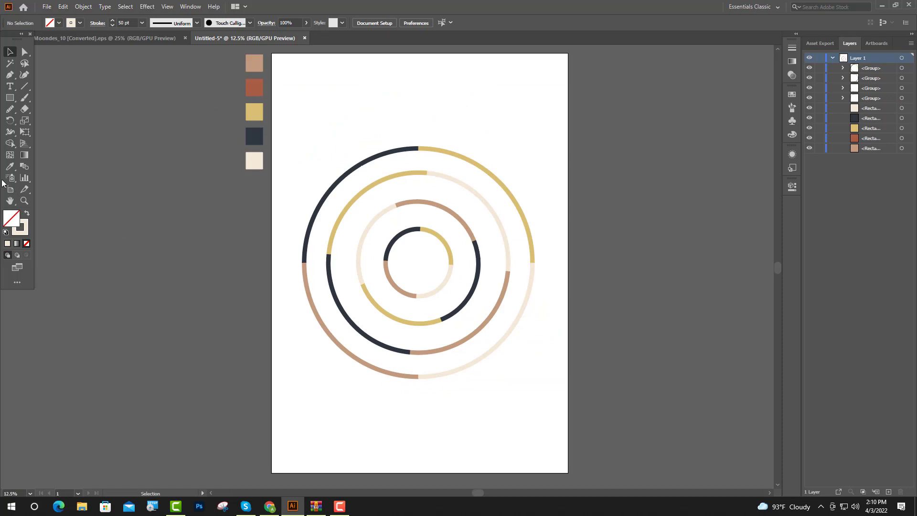
pyautogui.click(11, 166)
pyautogui.click(256, 85)
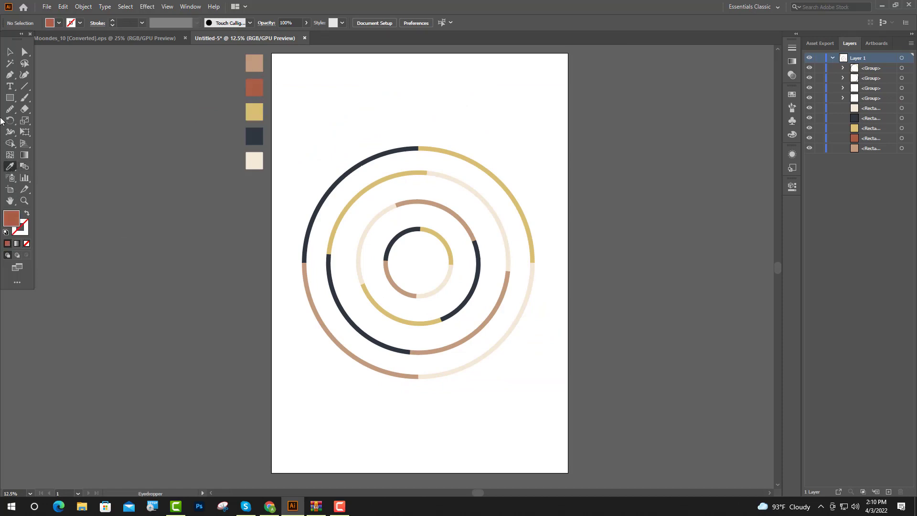
pyautogui.click(10, 97)
pyautogui.scroll(1, 401, 133)
pyautogui.moveTo(272, 64); pyautogui.dragTo(567, 484)
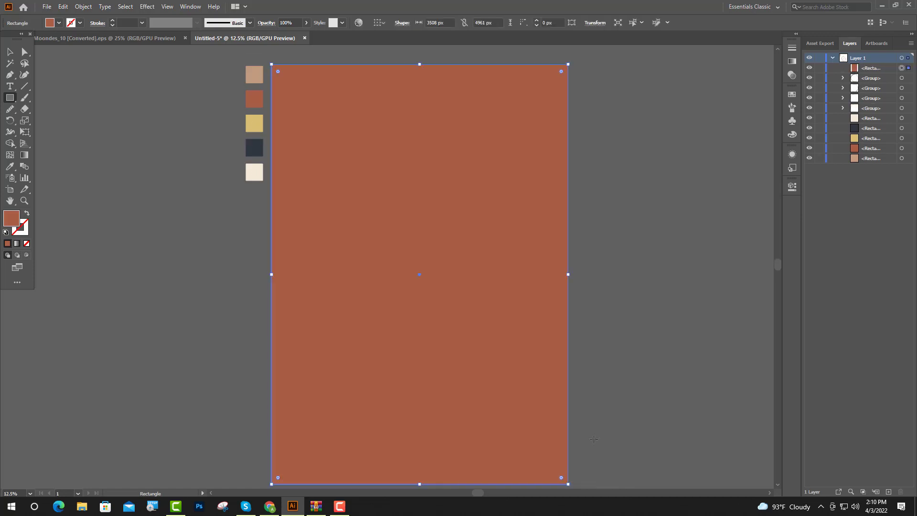
# - Send the rust background rectangle behind all other objects and lock it
pyautogui.click(10, 52)
pyautogui.rightClick(367, 149)
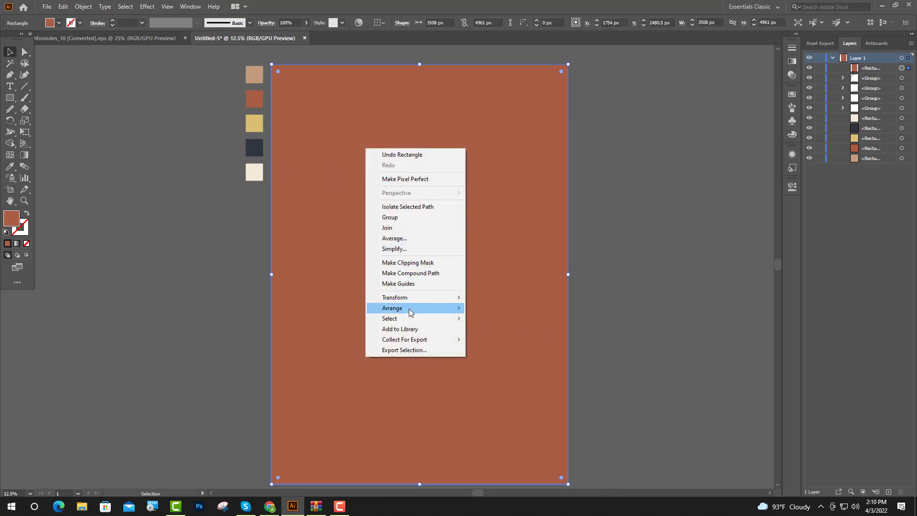
pyautogui.moveTo(421, 310)
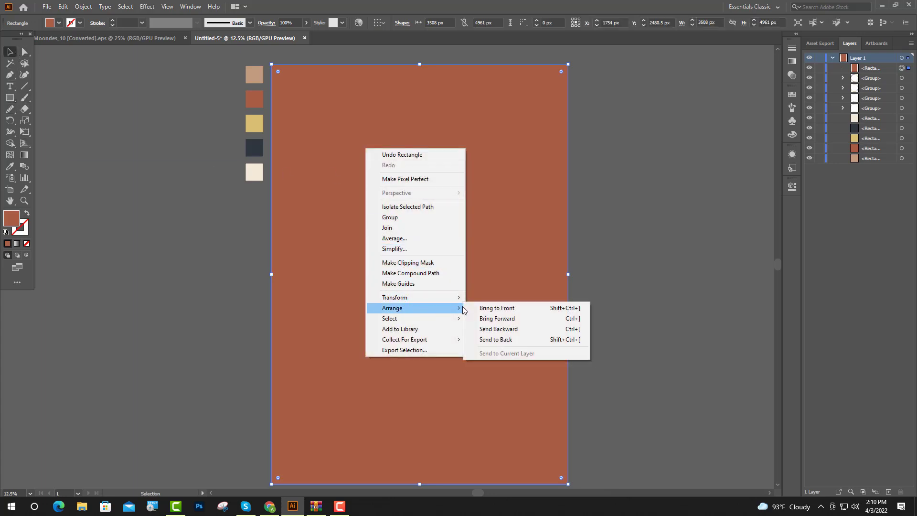
pyautogui.click(498, 340)
pyautogui.click(577, 235)
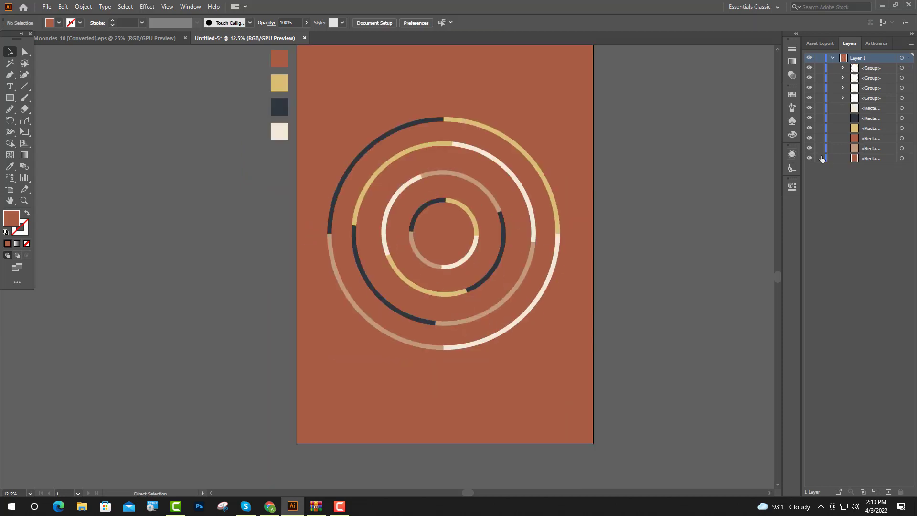
pyautogui.click(819, 158)
# - Draw a navy circle about 531 px wide and place it on the outermost ring's navy arc
pyautogui.press('i')
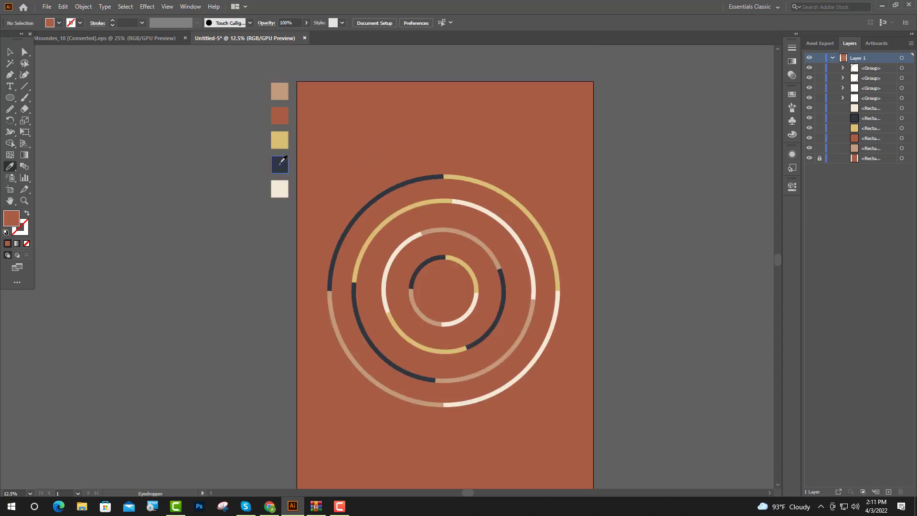
pyautogui.click(281, 162)
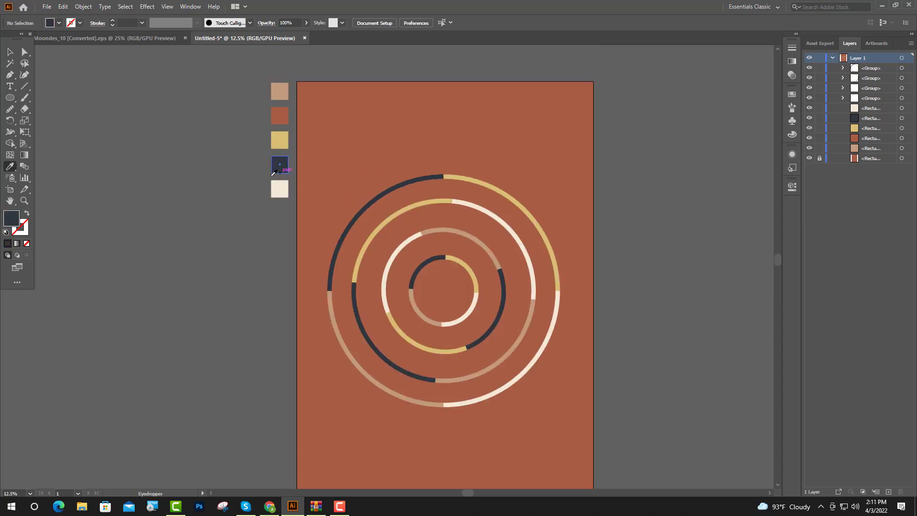
pyautogui.click(11, 98)
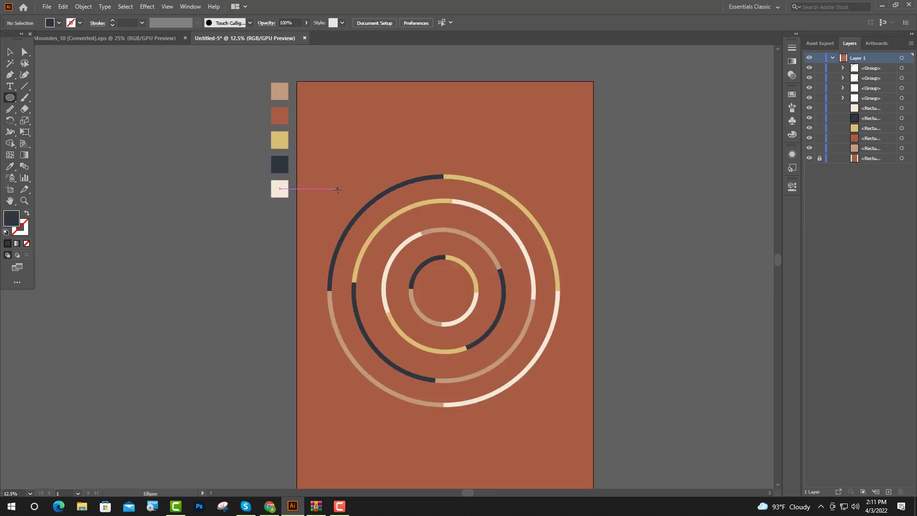
pyautogui.moveTo(333, 168); pyautogui.dragTo(372, 212)
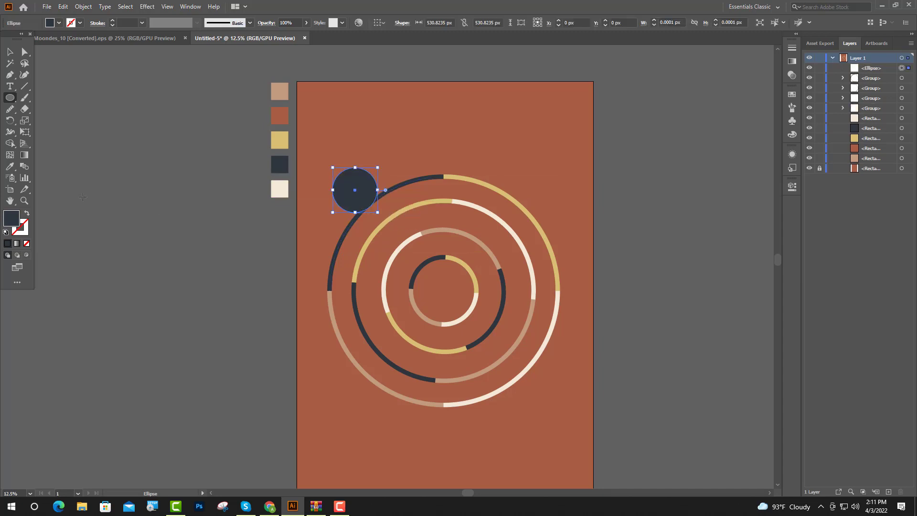
pyautogui.press('v')
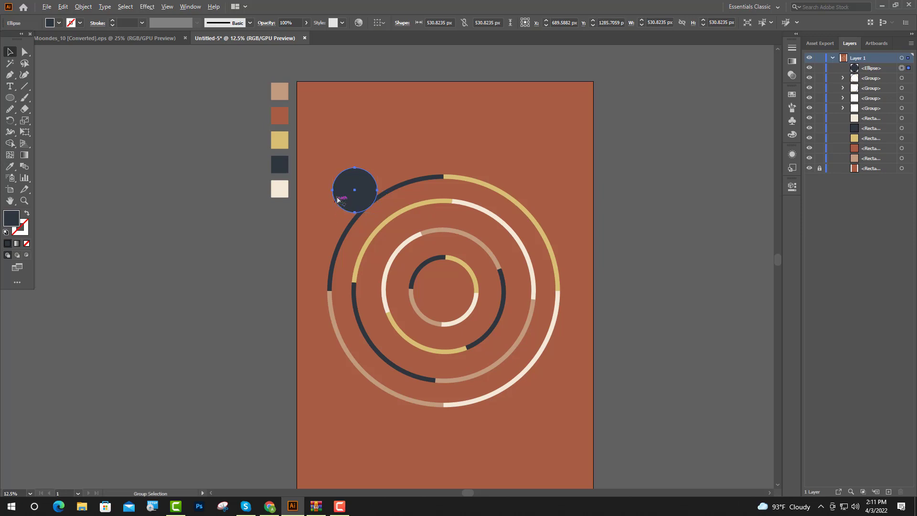
pyautogui.scroll(3, 338, 197)
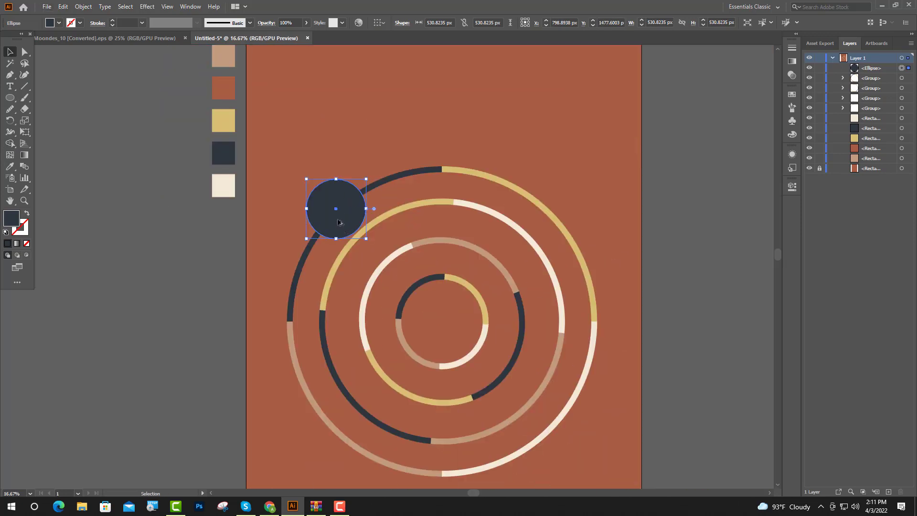
# - Copy the navy circle onto the second ring's tan arc, shrink it to about 449 px and recolour it with the tan swatch
pyautogui.moveTo(338, 222); pyautogui.dragTo(525, 423)
pyautogui.hotkey('ctrl', '-')
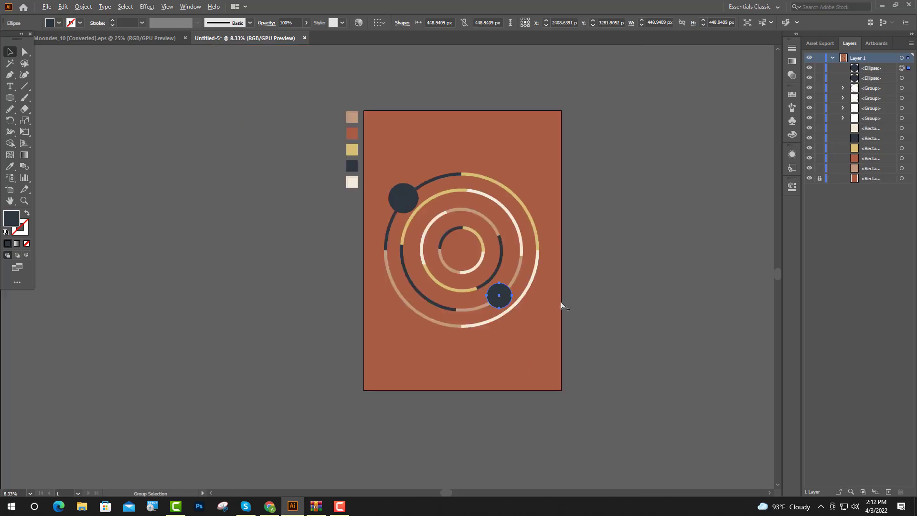
pyautogui.click(10, 167)
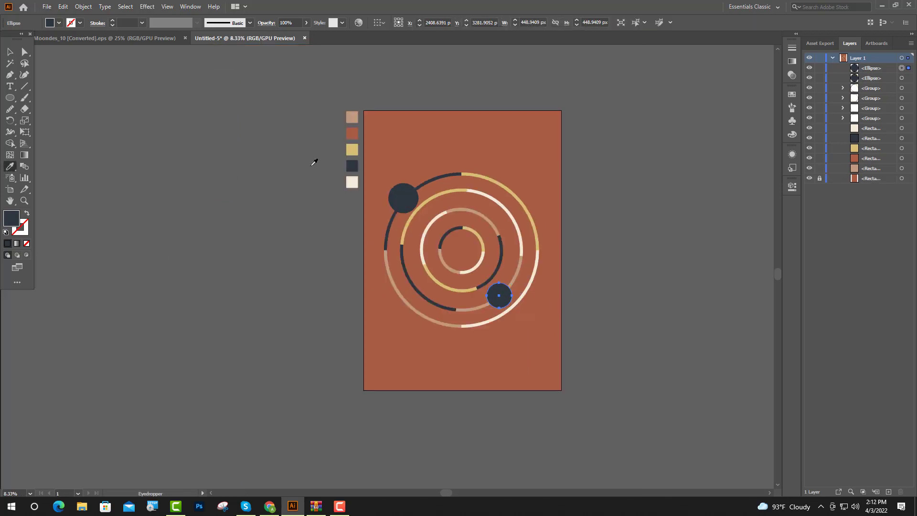
pyautogui.click(352, 117)
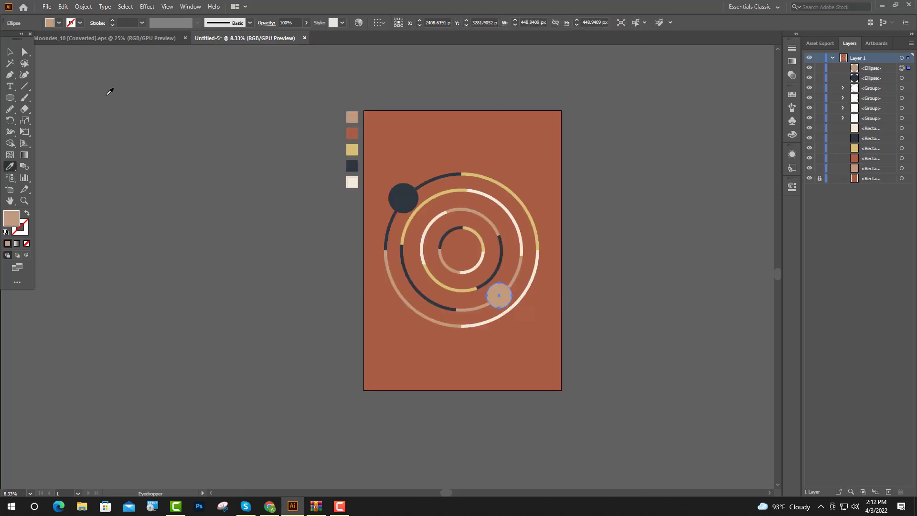
pyautogui.click(10, 51)
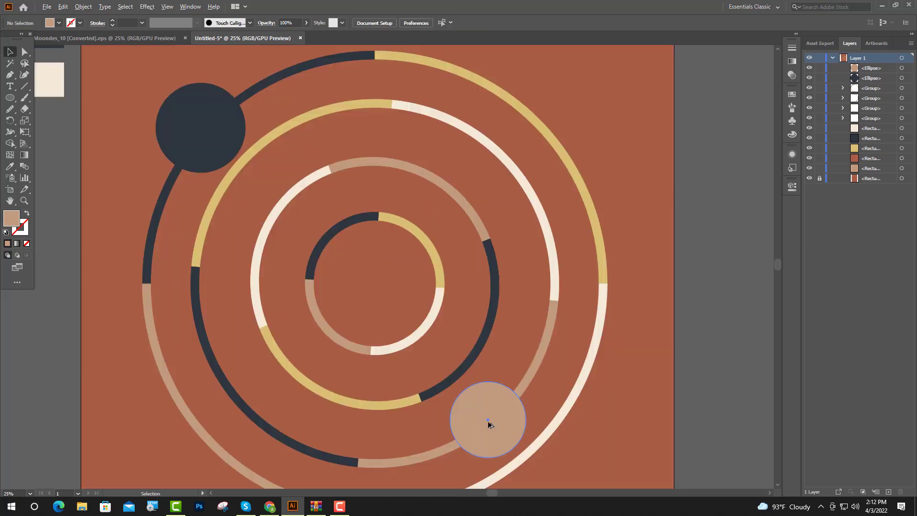
# - Copy the tan circle onto the third ring's cream arc and give the copy a cream fill without a stroke
pyautogui.moveTo(488, 424); pyautogui.dragTo(267, 269)
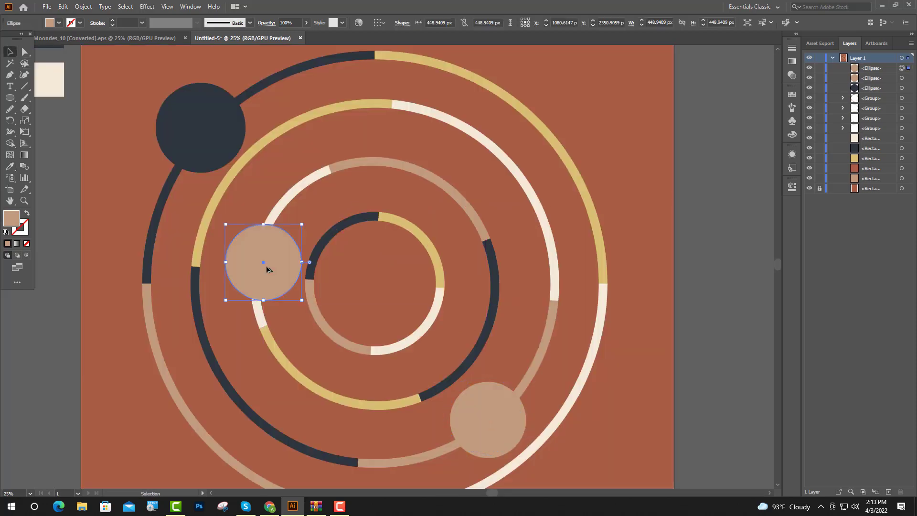
pyautogui.click(8, 169)
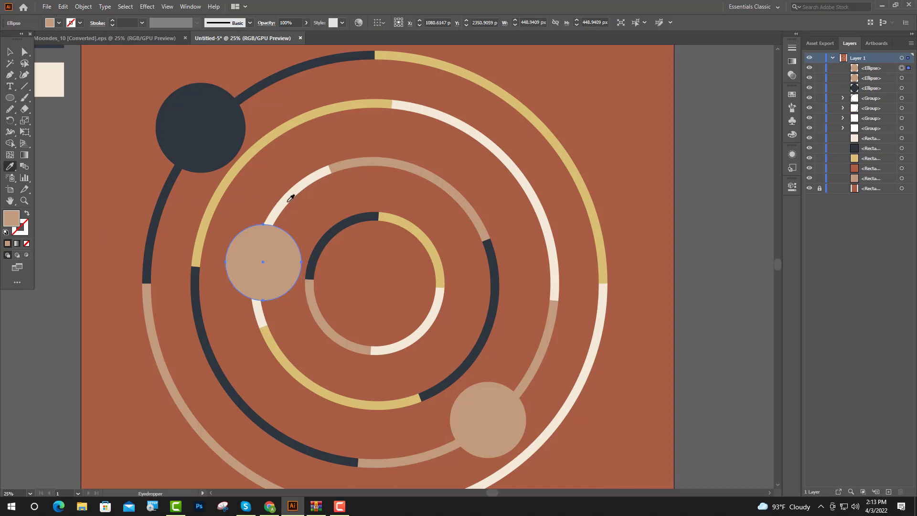
pyautogui.click(293, 203)
pyautogui.click(287, 198)
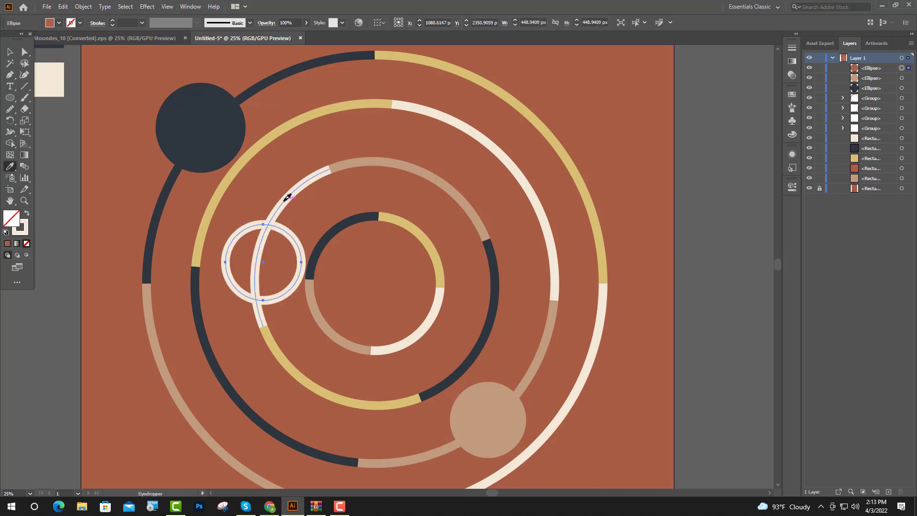
pyautogui.click(27, 215)
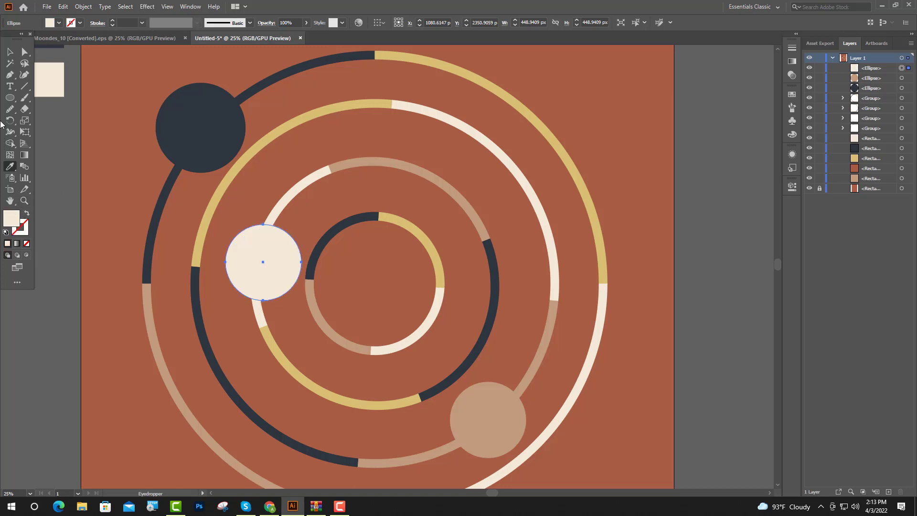
# - Shrink the cream circle to about 329 px and position it on the third ring's cream arc
pyautogui.click(10, 51)
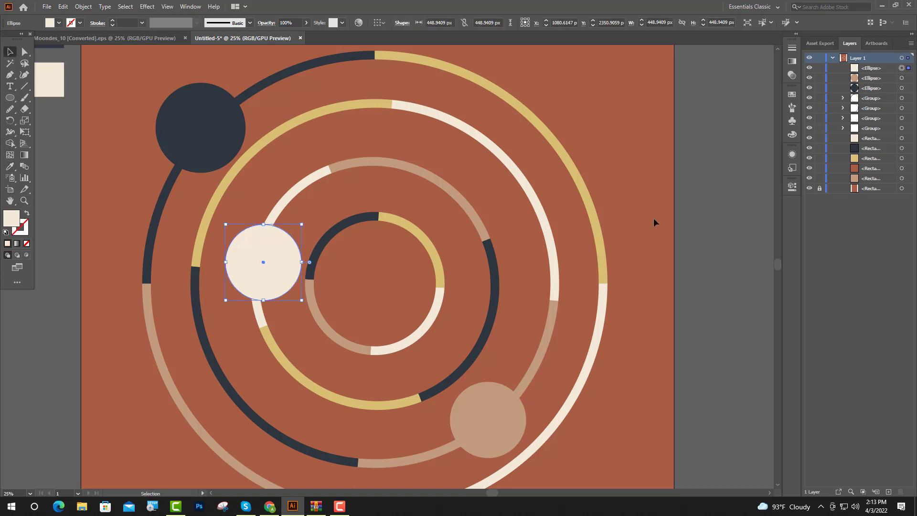
pyautogui.scroll(2, 209, 186)
pyautogui.moveTo(268, 272); pyautogui.dragTo(273, 268)
pyautogui.moveTo(337, 350); pyautogui.dragTo(338, 349)
pyautogui.scroll(-3, 367, 349)
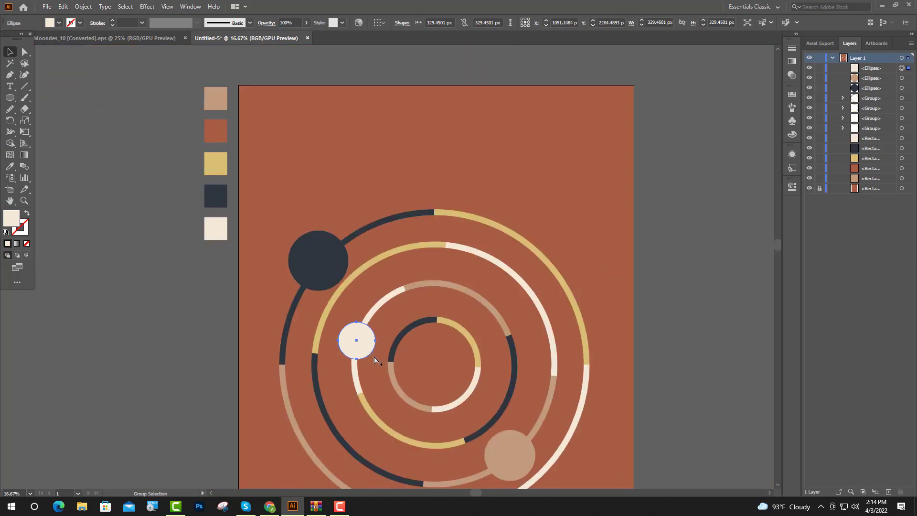
pyautogui.scroll(-1, 375, 358)
pyautogui.scroll(-1, 375, 358)
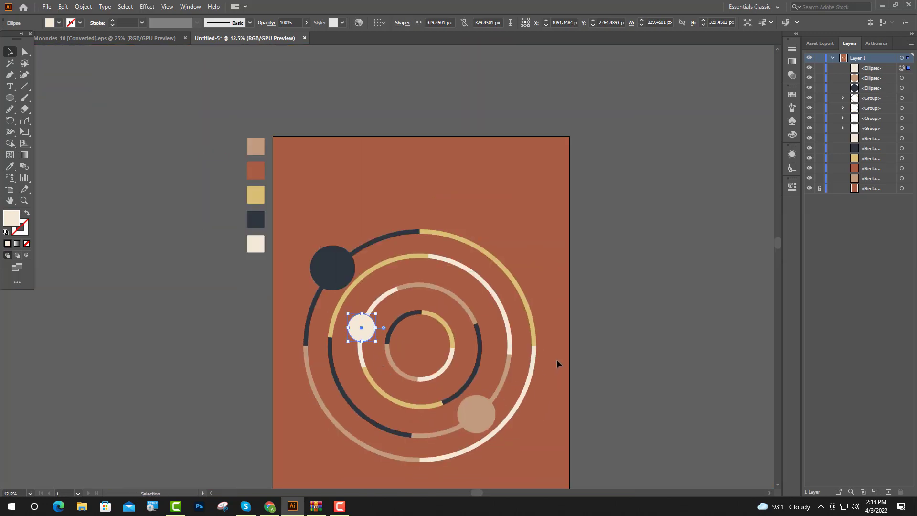
# - Copy the cream circle onto the innermost ring's gold arc and shrink the copy to about 237 px
pyautogui.scroll(3, 352, 343)
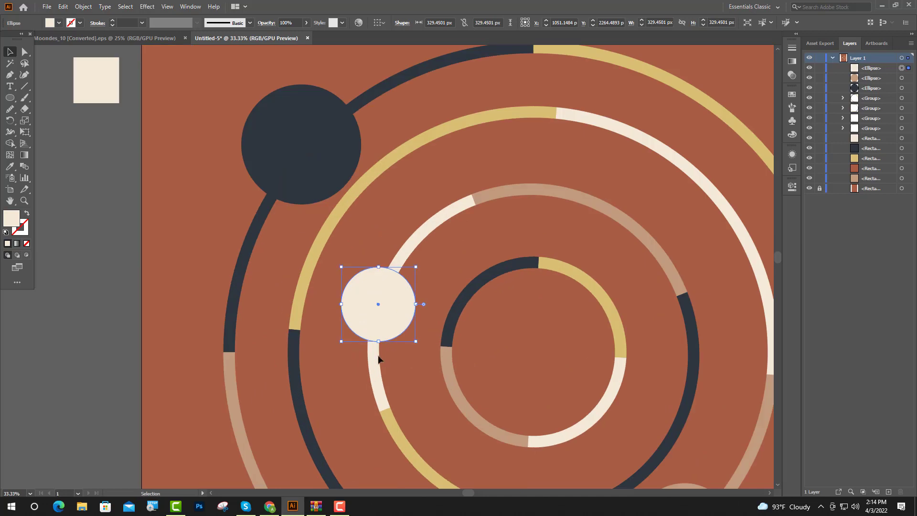
pyautogui.scroll(-1, 416, 393)
pyautogui.moveTo(299, 282); pyautogui.dragTo(467, 289)
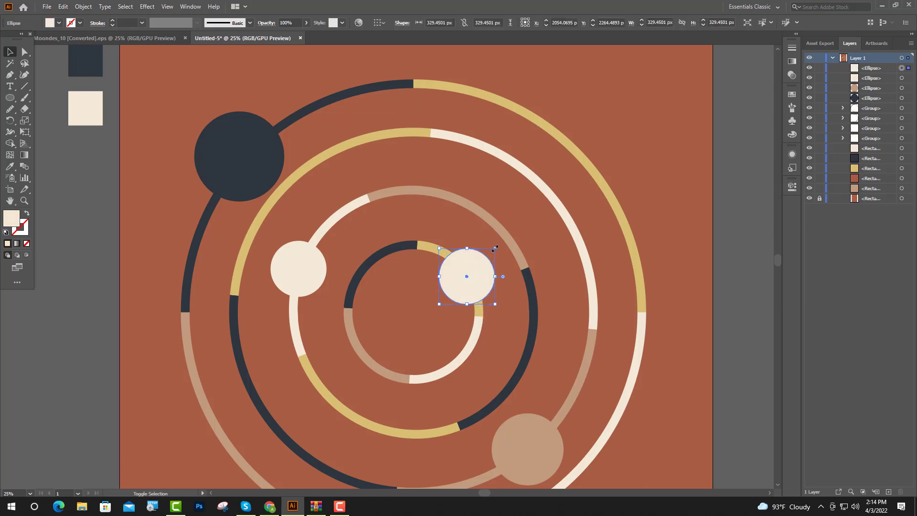
pyautogui.moveTo(494, 248); pyautogui.dragTo(461, 290)
pyautogui.hotkey('ctrl', '1')
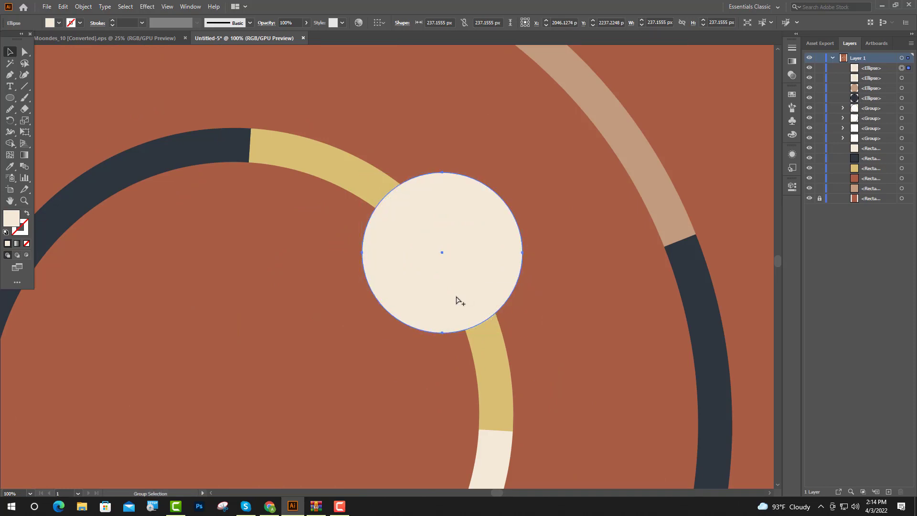
pyautogui.scroll(-6, 456, 300)
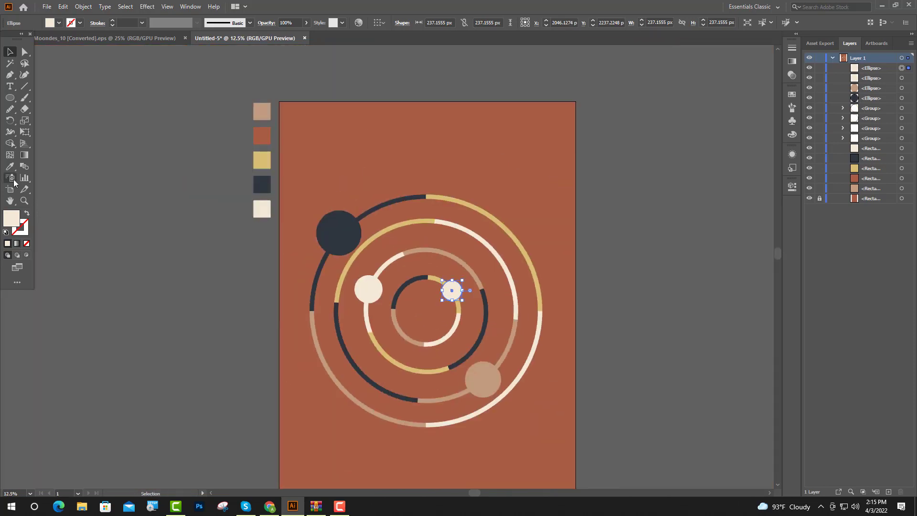
# - Recolour the innermost ring's circle with the gold palette swatch and deselect it
pyautogui.click(10, 166)
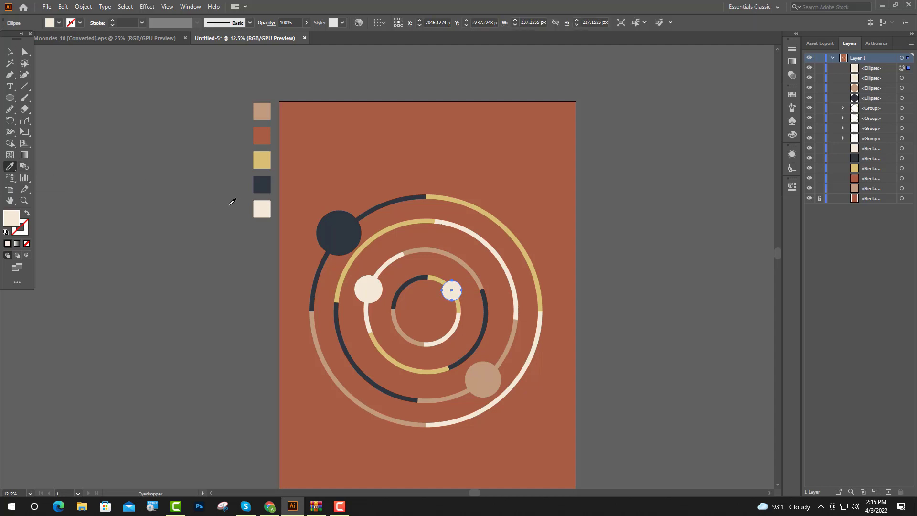
pyautogui.click(263, 159)
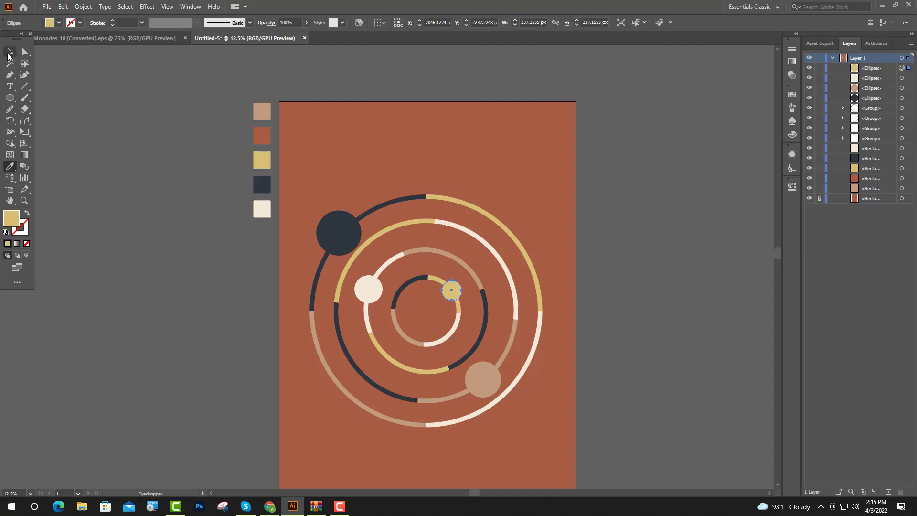
pyautogui.click(9, 53)
pyautogui.click(156, 310)
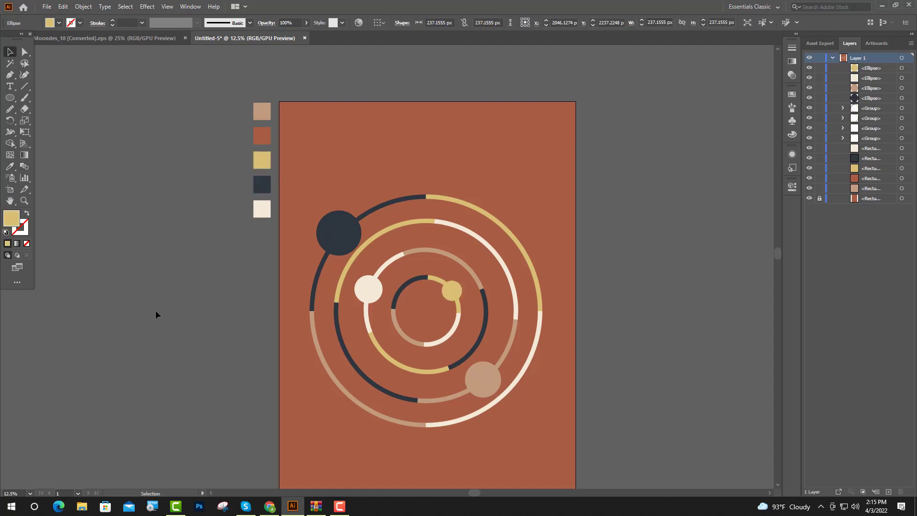
# - Draw a gold circle about 450 px wide in the empty area above the rings
pyautogui.hotkey('ctrl', '=')
pyautogui.moveTo(10, 99)
pyautogui.mouseDown()
pyautogui.moveTo(49, 108)
pyautogui.moveTo(36, 118)
pyautogui.mouseUp()
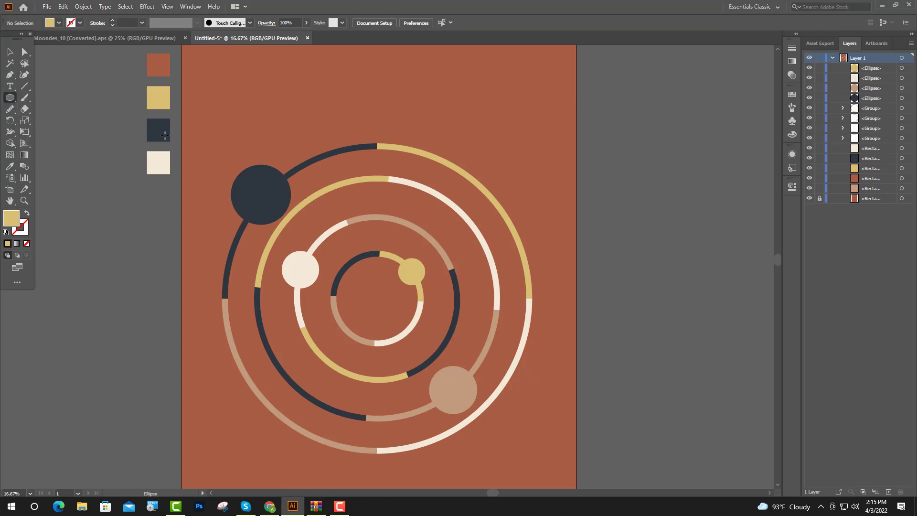
pyautogui.moveTo(272, 87); pyautogui.dragTo(323, 137)
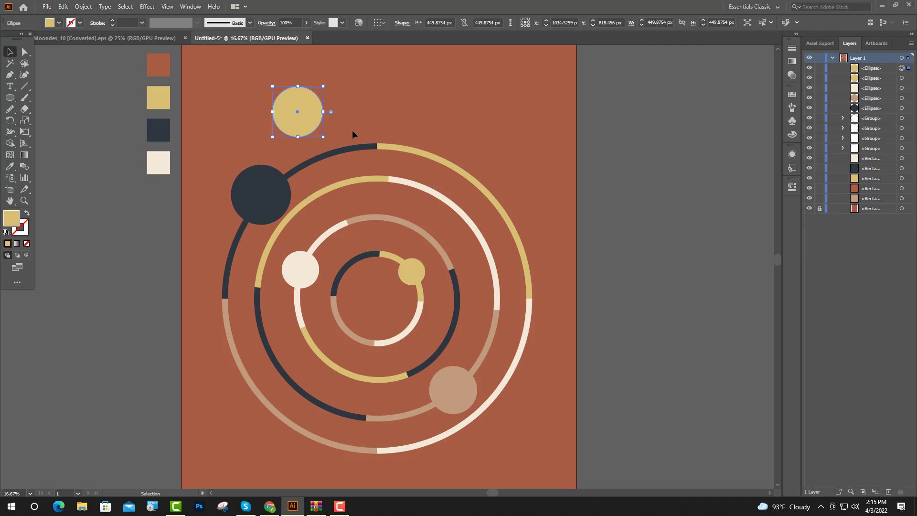
# - Draw a gold rectangle about 756 by 253 px covering the lower half of the circle above the rings
pyautogui.scroll(-2, 292, 105)
pyautogui.scroll(4, 292, 105)
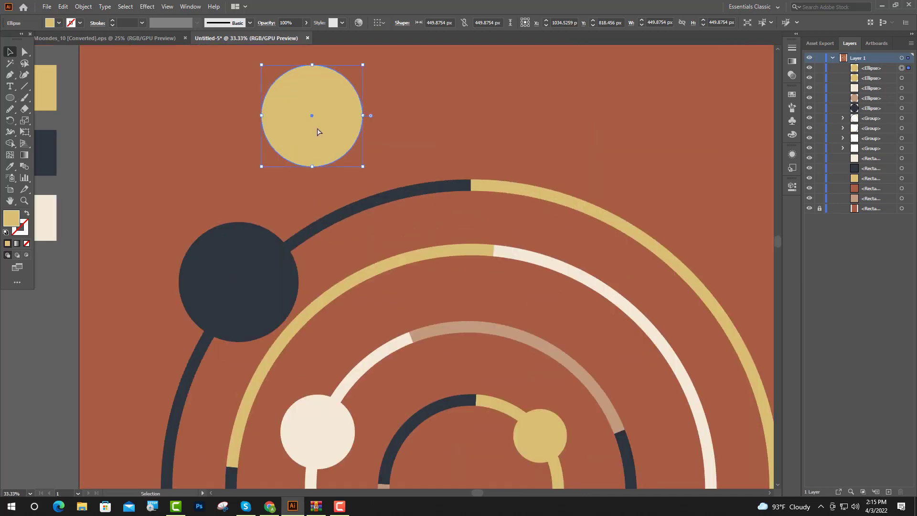
pyautogui.scroll(3, 338, 176)
pyautogui.click(10, 99)
pyautogui.moveTo(9, 99); pyautogui.dragTo(41, 97)
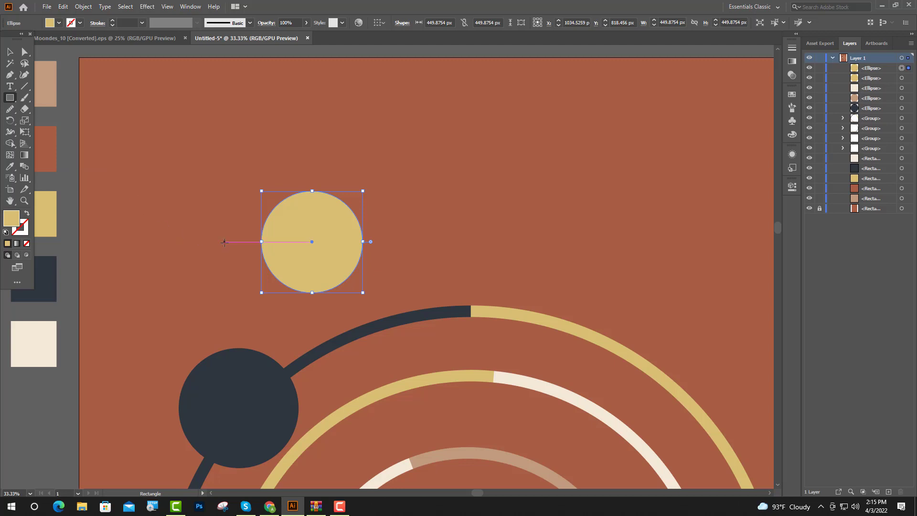
pyautogui.moveTo(225, 242); pyautogui.dragTo(394, 298)
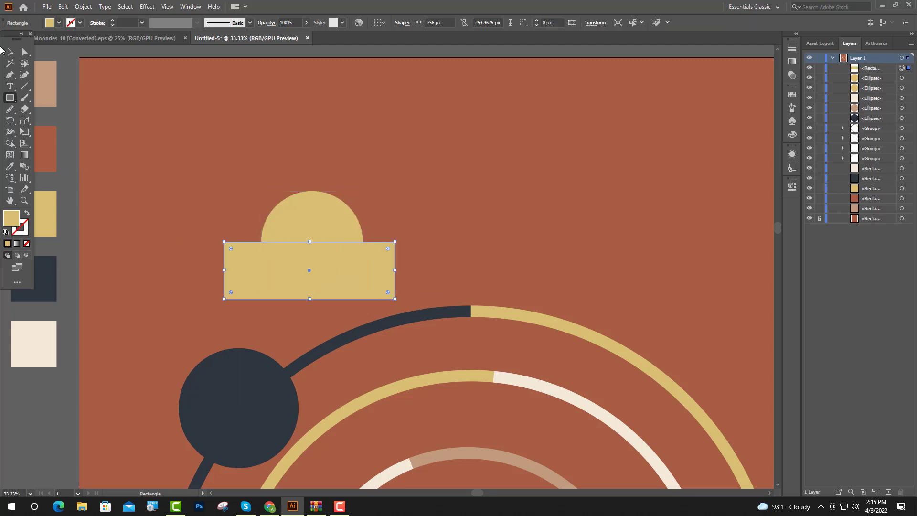
# - Intersect the gold rectangle with the circle above the rings, leaving only the circle's lower half
pyautogui.click(10, 52)
pyautogui.keyDown('shift'); pyautogui.click(337, 217); pyautogui.keyUp('shift')
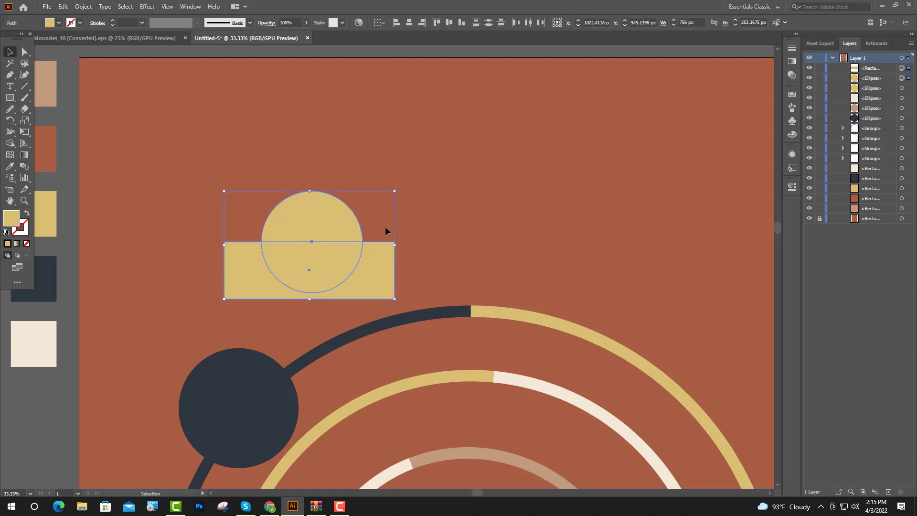
pyautogui.click(792, 187)
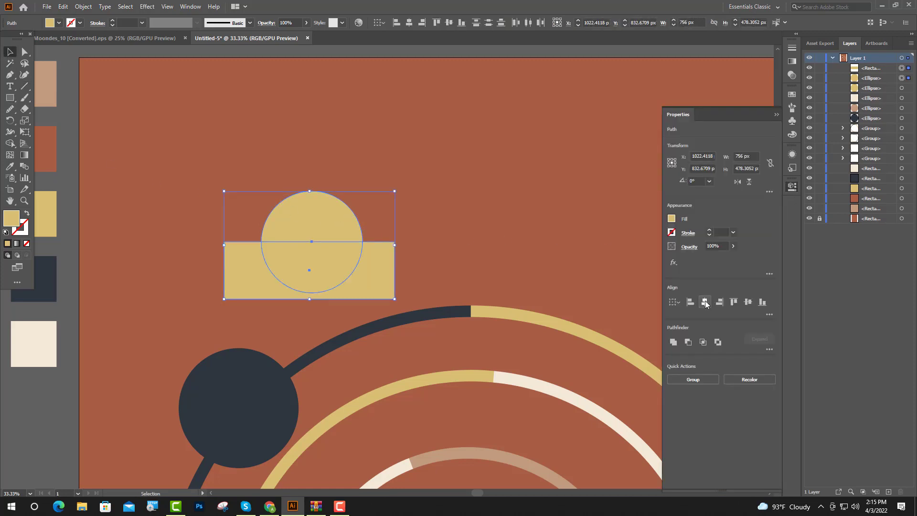
pyautogui.click(701, 344)
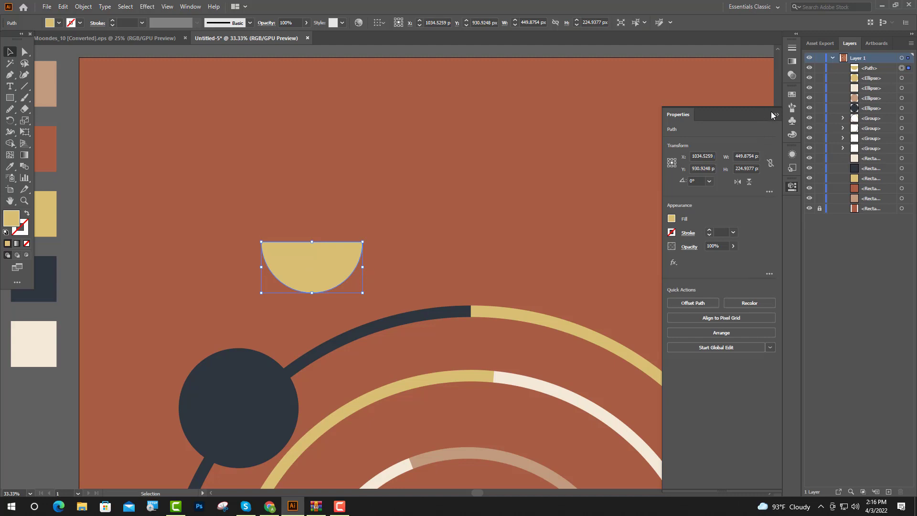
# - Move the gold half circle up and to the right, and draw a gold rectangle about 292 by 269 px over its right half
pyautogui.click(774, 115)
pyautogui.moveTo(330, 268); pyautogui.dragTo(359, 221)
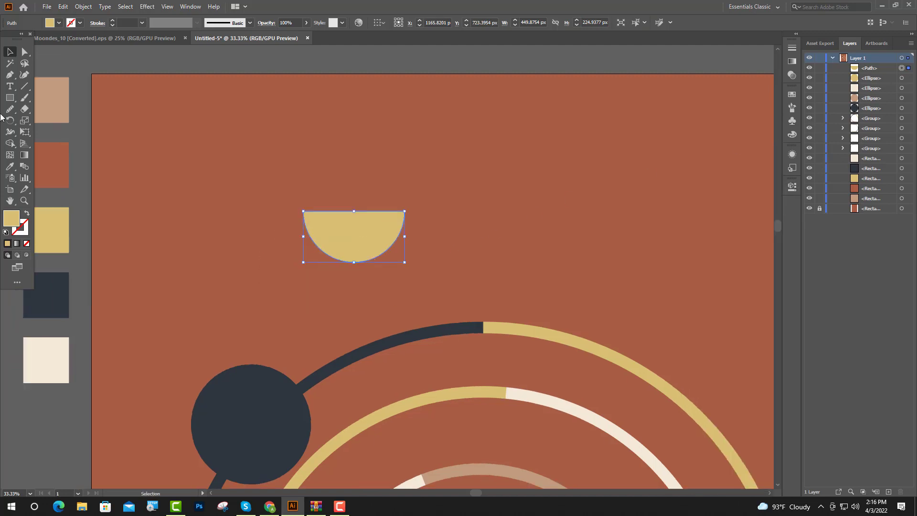
pyautogui.click(10, 97)
pyautogui.moveTo(353, 204); pyautogui.dragTo(419, 264)
pyautogui.click(10, 52)
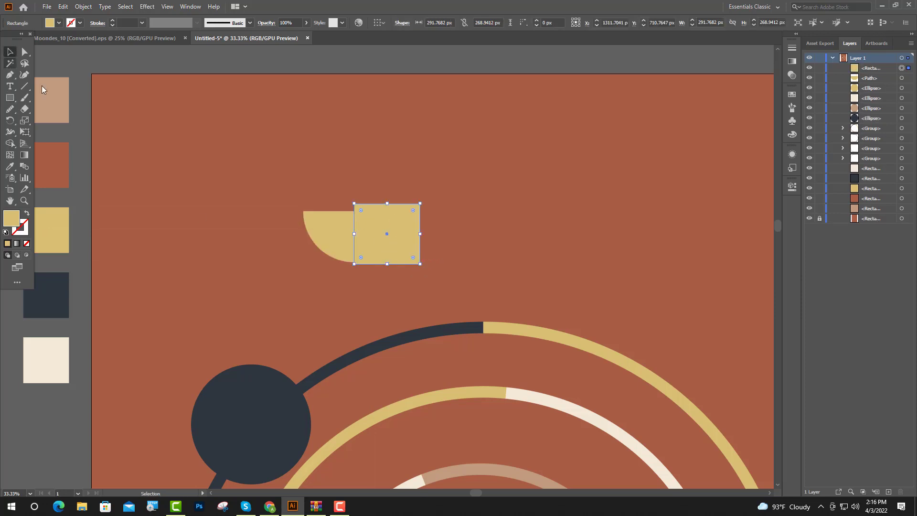
# - Intersect the gold rectangle with the half circle, leaving only the lower-right quarter circle
pyautogui.keyDown('shift'); pyautogui.click(338, 240); pyautogui.keyUp('shift')
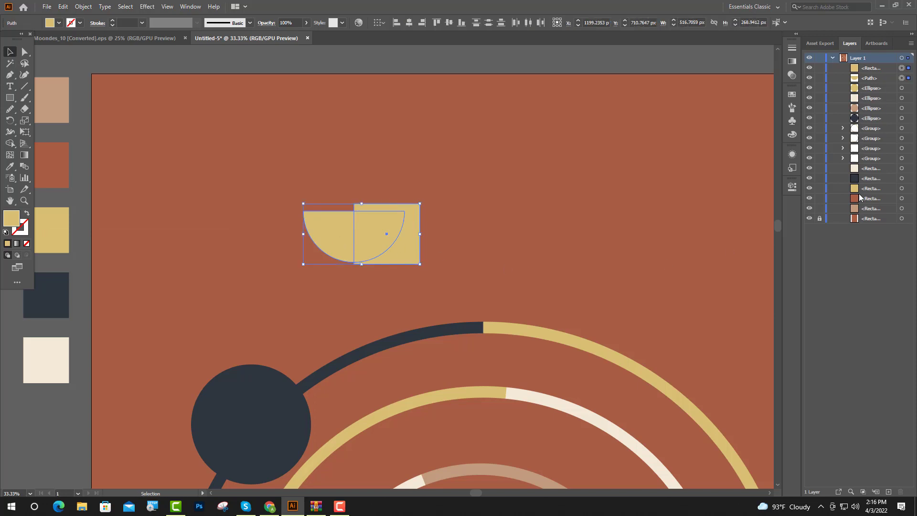
pyautogui.click(791, 187)
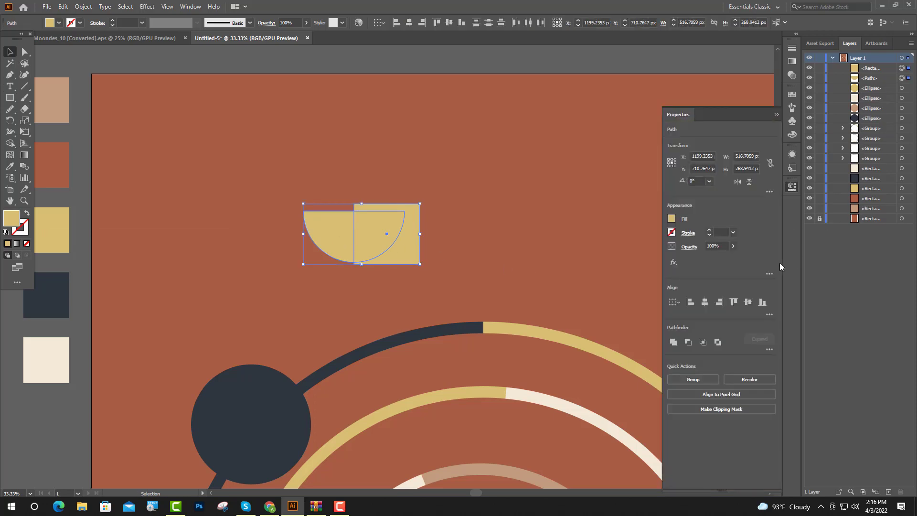
pyautogui.click(703, 341)
pyautogui.click(775, 113)
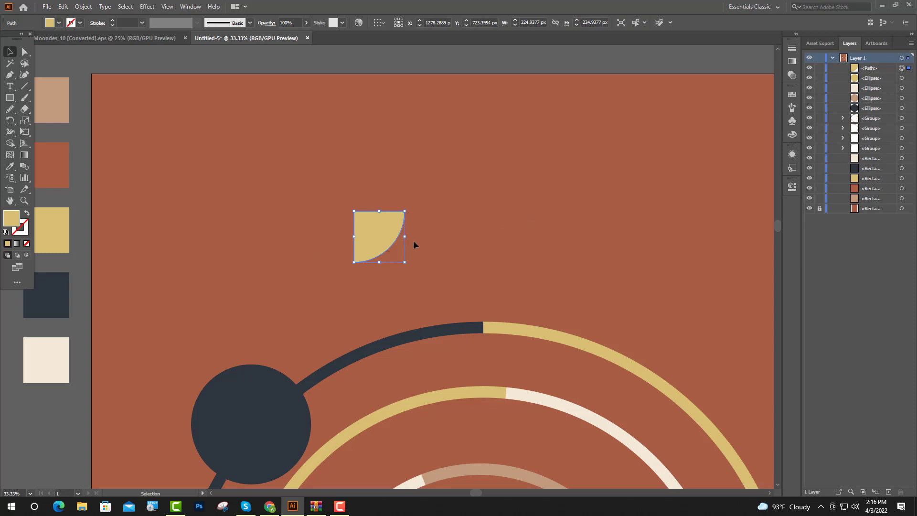
# - Reflect a copy of the quarter circle across the vertical axis and shift it left to form a half circle with the original
pyautogui.rightClick(377, 229)
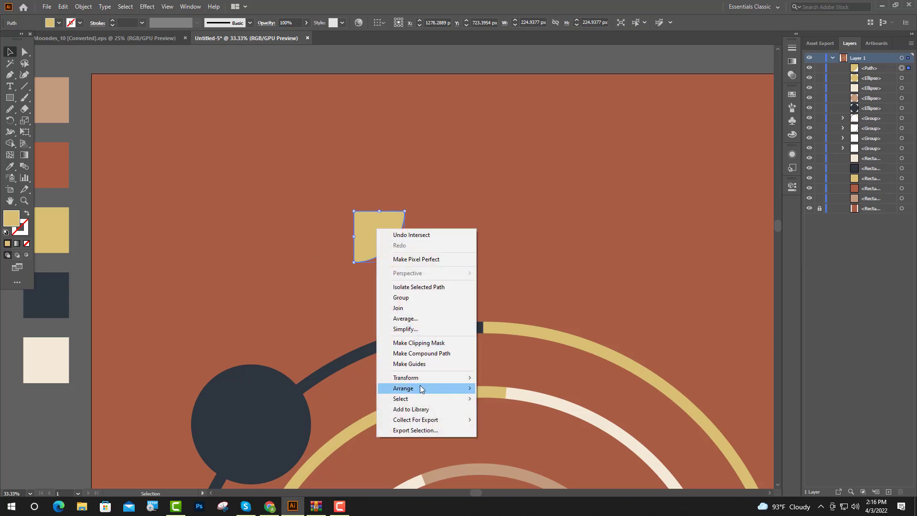
pyautogui.moveTo(439, 380)
pyautogui.click(495, 412)
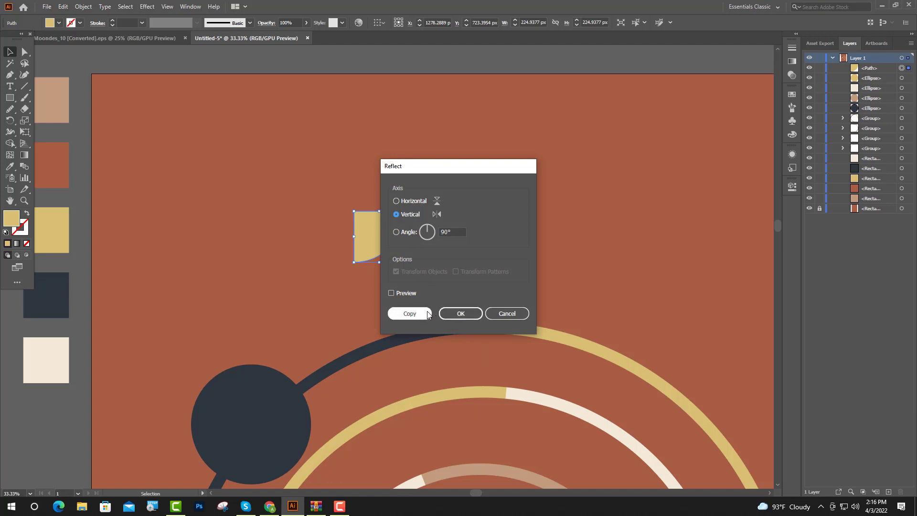
pyautogui.click(410, 313)
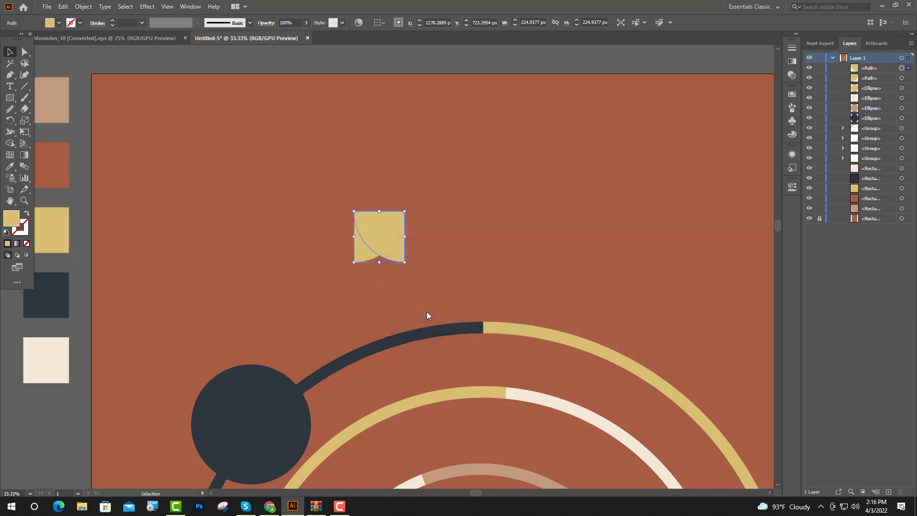
pyautogui.hotkey('shift', 'Left')
pyautogui.hotkey('shift', 'Left')
pyautogui.hotkey('shift', 'Left')
pyautogui.hotkey('shift', 'Left')
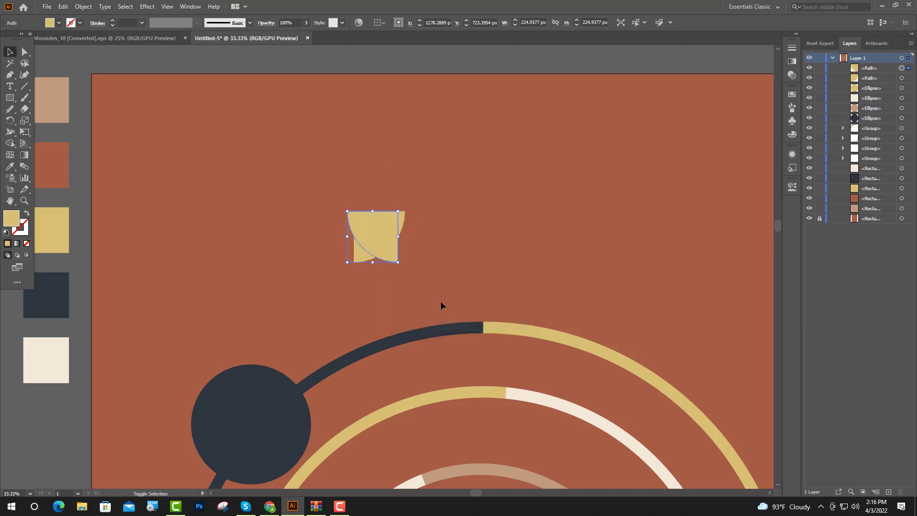
pyautogui.hotkey('shift', 'Left')
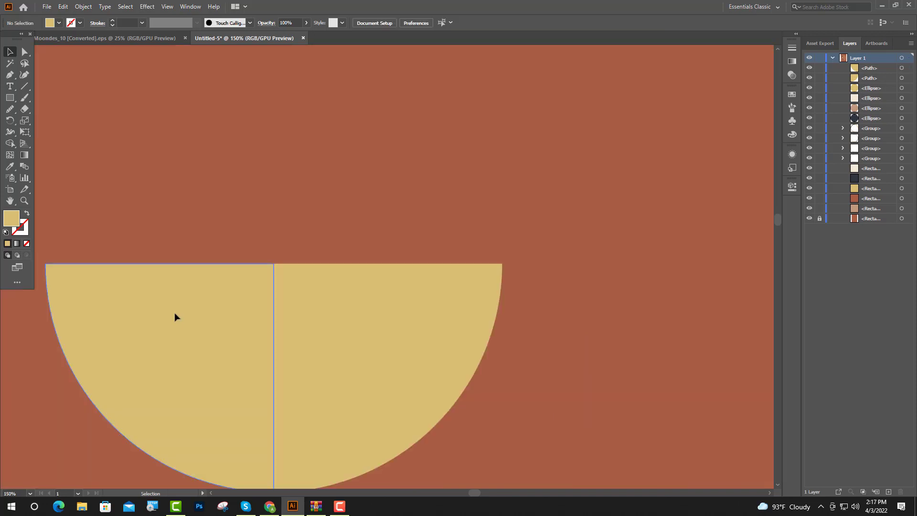
# - Reflect a copy of both quarter circles across the horizontal axis and place it above them to complete the circle
pyautogui.click(174, 313)
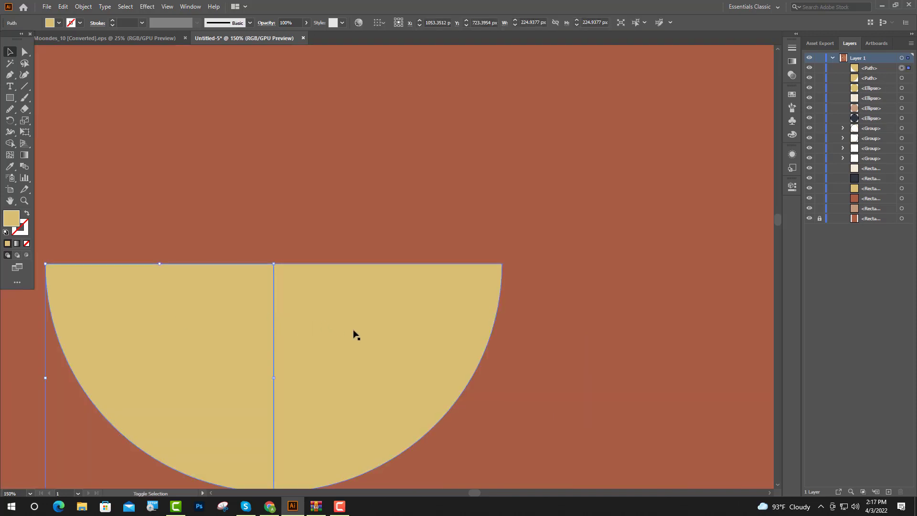
pyautogui.keyDown('shift'); pyautogui.click(353, 331); pyautogui.keyUp('shift')
pyautogui.scroll(-3, 334, 337)
pyautogui.rightClick(291, 334)
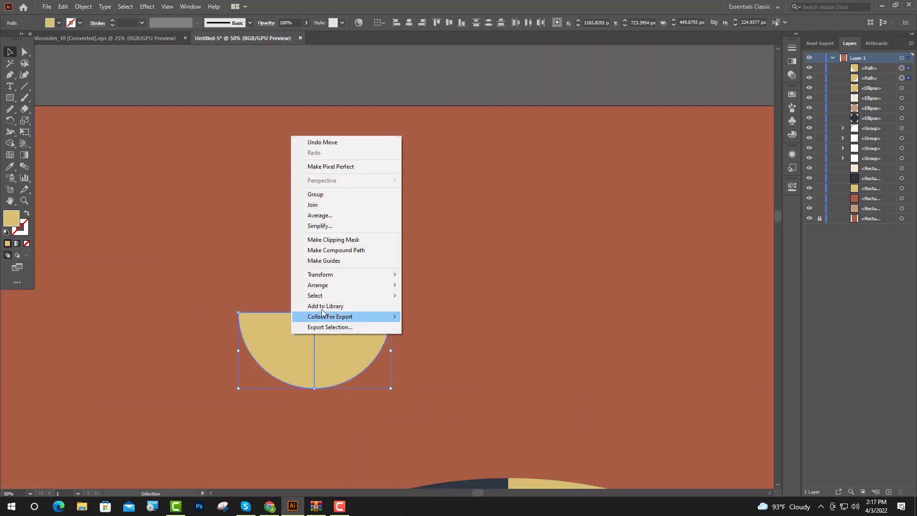
pyautogui.moveTo(365, 276)
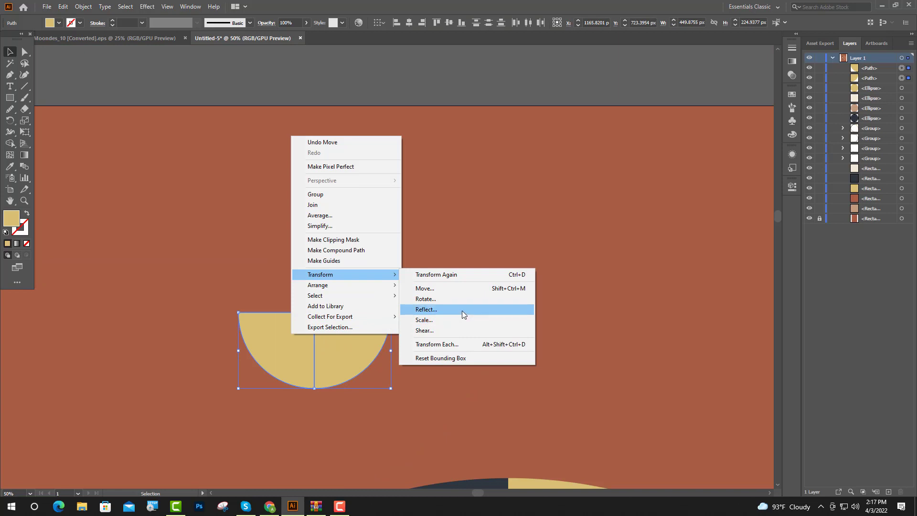
pyautogui.click(462, 311)
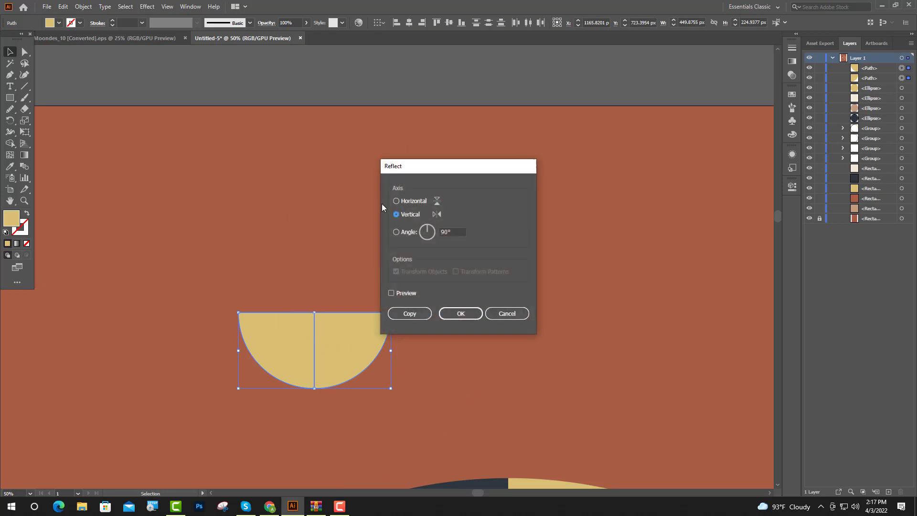
pyautogui.click(395, 201)
pyautogui.click(411, 313)
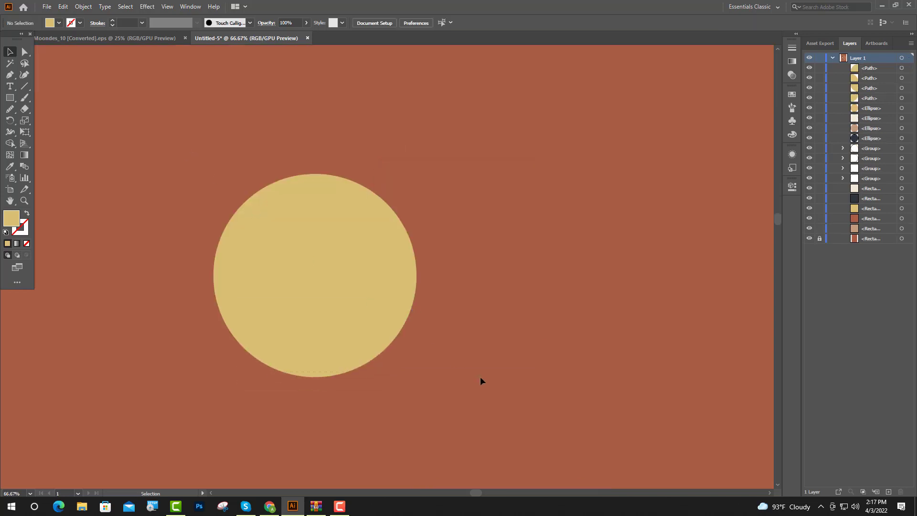
# - Recolour the circle's upper-right quarter with the tan palette swatch
pyautogui.moveTo(480, 376); pyautogui.dragTo(480, 377)
pyautogui.click(382, 370)
pyautogui.scroll(-6, 360, 319)
pyautogui.click(360, 312)
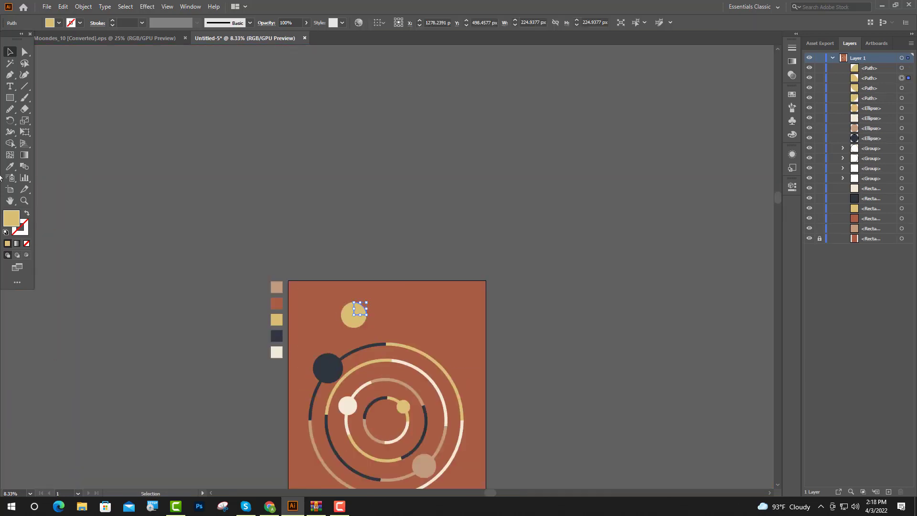
pyautogui.click(10, 166)
pyautogui.click(278, 286)
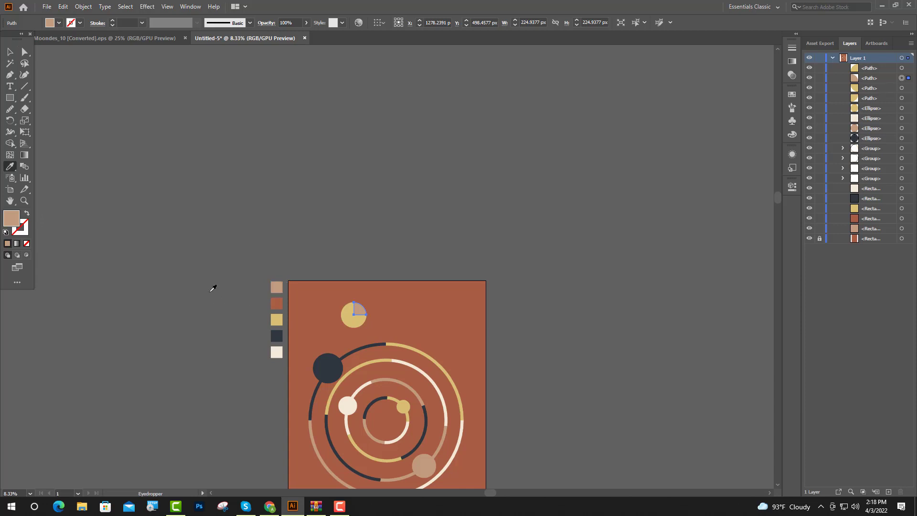
pyautogui.click(10, 52)
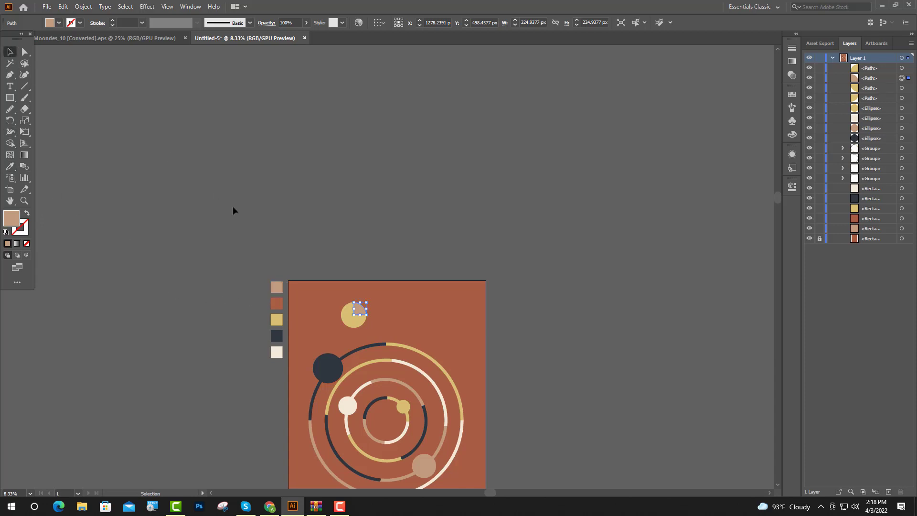
# - Recolour the circle's lower-right quarter with the dark navy palette swatch
pyautogui.click(348, 321)
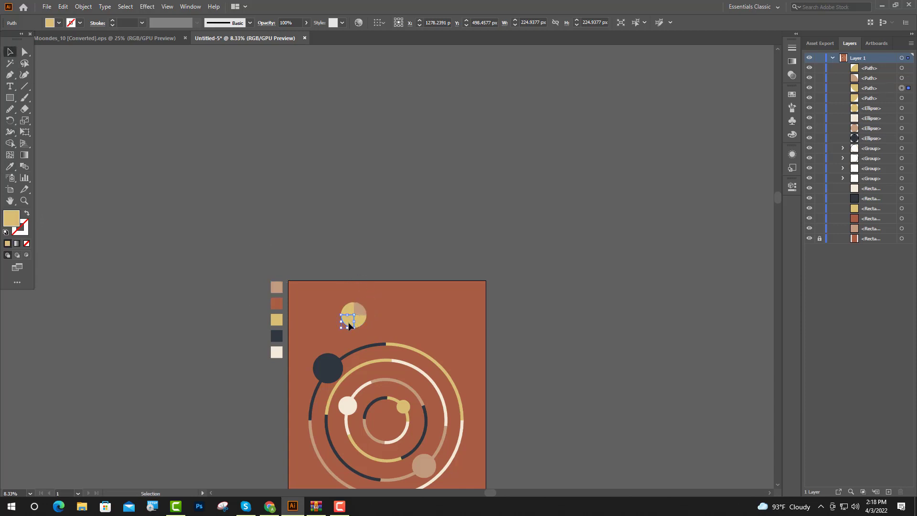
pyautogui.click(9, 168)
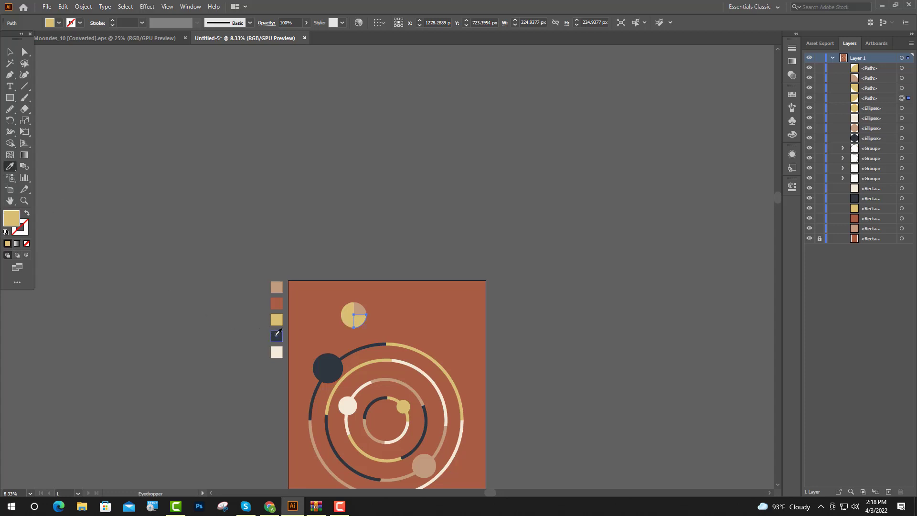
pyautogui.click(277, 334)
pyautogui.click(10, 51)
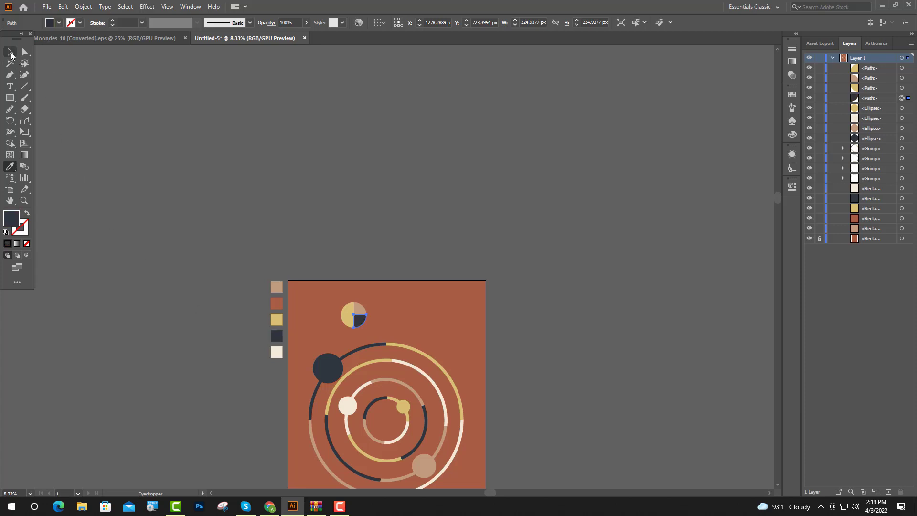
# - Recolour the circle's upper-left quarter with the cream palette swatch and deselect it
pyautogui.click(344, 311)
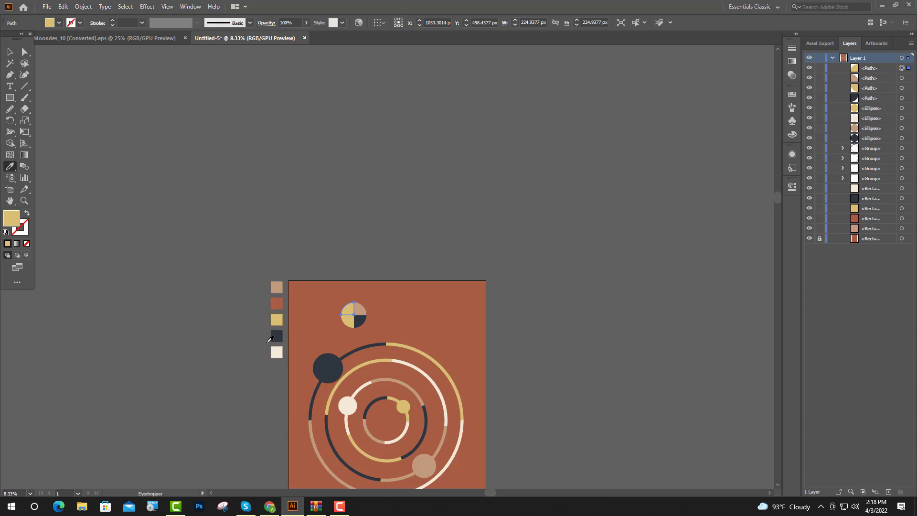
pyautogui.click(277, 351)
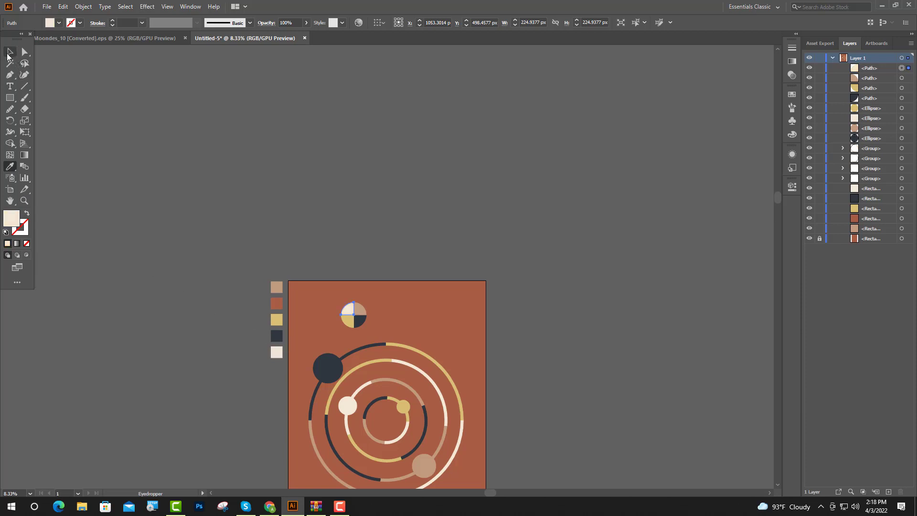
pyautogui.click(9, 53)
pyautogui.click(372, 250)
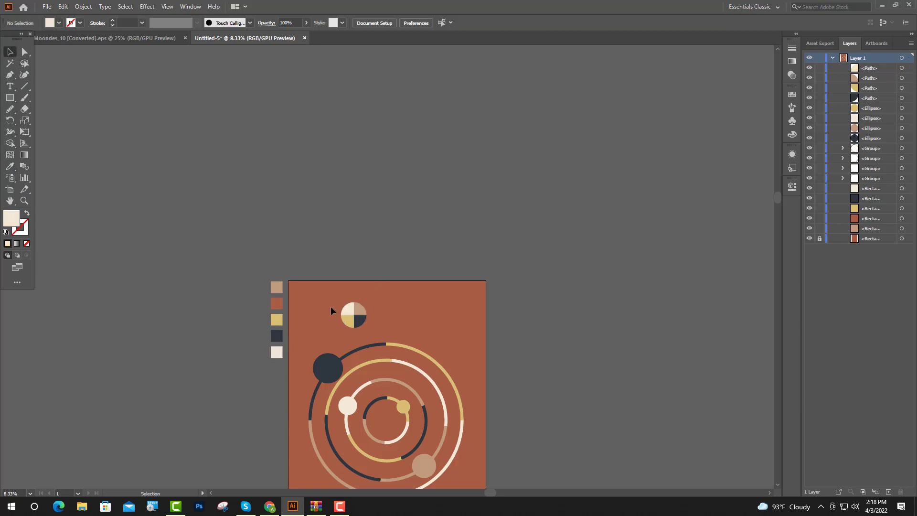
# - Move all four quarters of the multicoloured circle together to the centre of the concentric rings and deselect them
pyautogui.moveTo(375, 332); pyautogui.dragTo(390, 424)
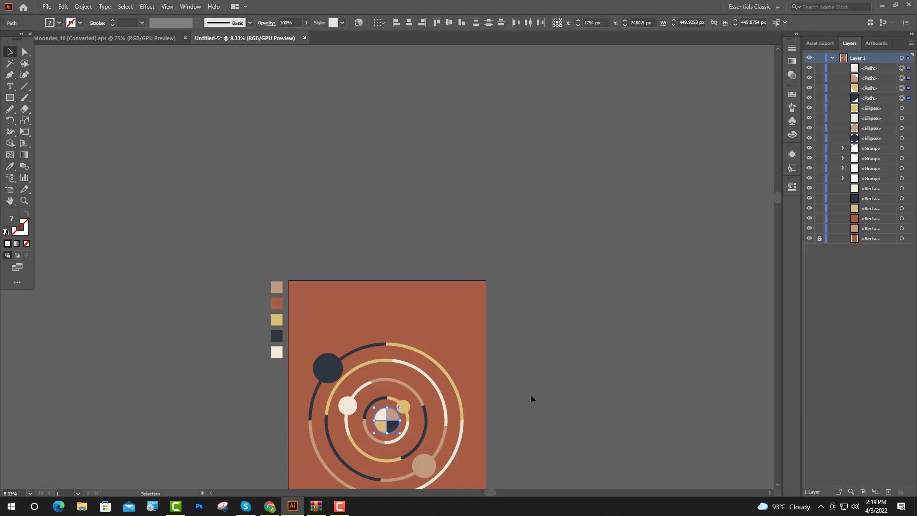
pyautogui.click(524, 380)
pyautogui.scroll(-2, 468, 413)
pyautogui.scroll(2, 460, 415)
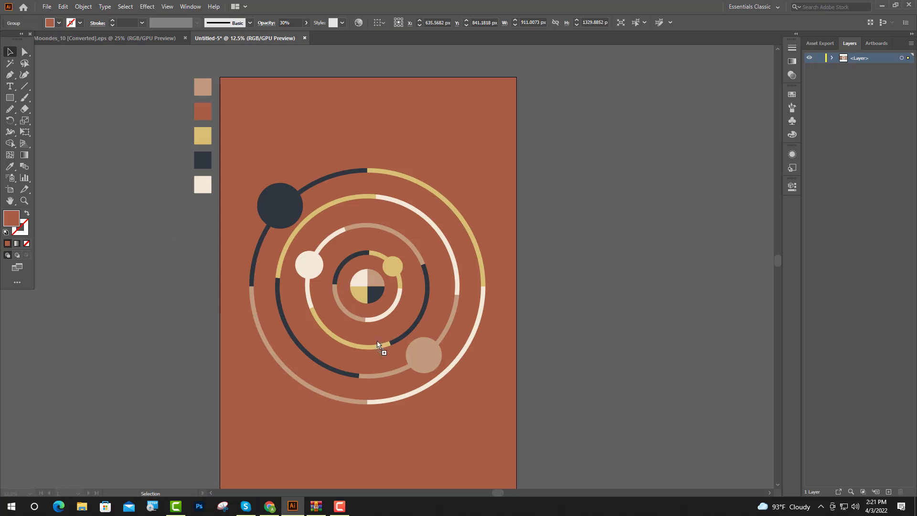
# - Move the rust texture group with 30% opacity onto the poster and stretch it to the artboard's edges, about 3508 by 4961 px
pyautogui.moveTo(381, 346); pyautogui.dragTo(381, 344)
pyautogui.scroll(-2, 393, 337)
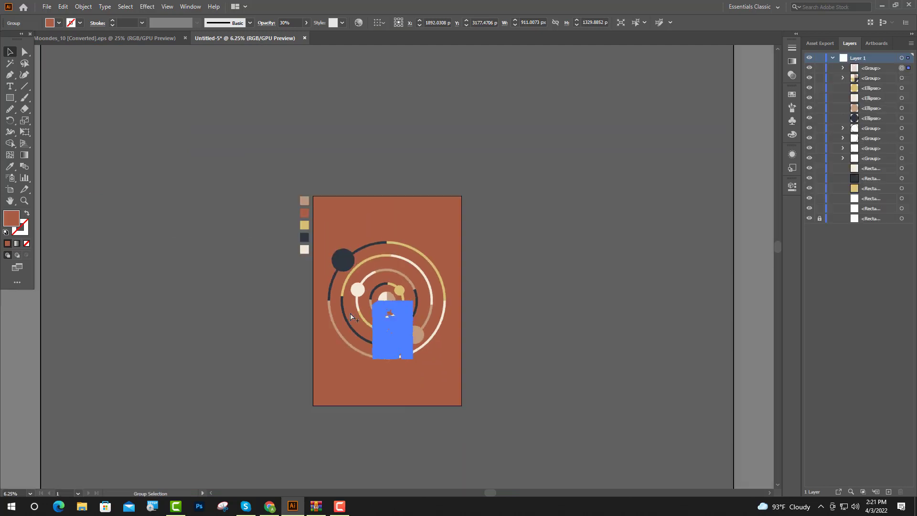
pyautogui.scroll(1, 400, 333)
pyautogui.moveTo(393, 313); pyautogui.dragTo(393, 207)
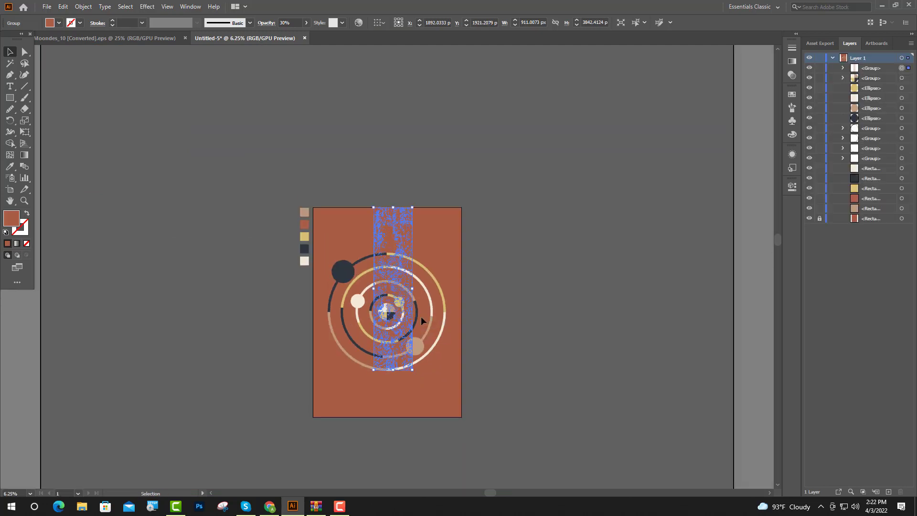
pyautogui.moveTo(414, 291); pyautogui.dragTo(462, 289)
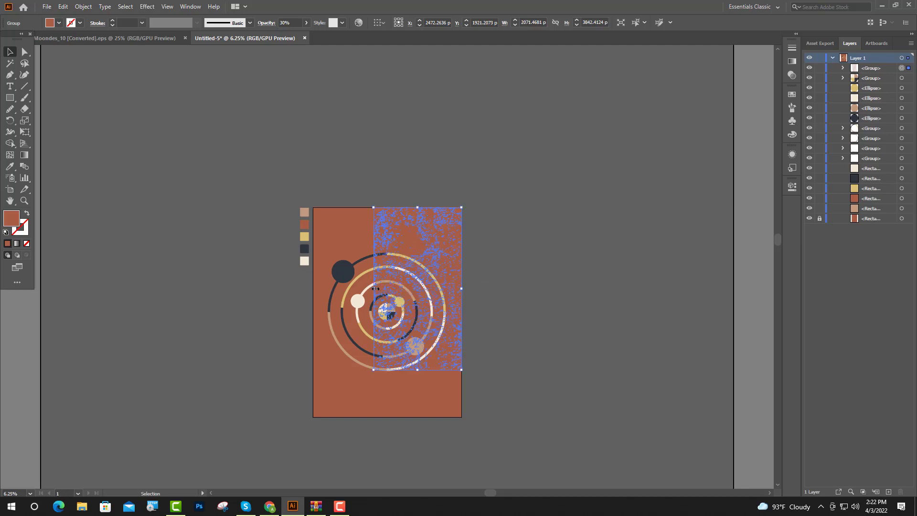
pyautogui.moveTo(374, 288); pyautogui.dragTo(313, 288)
pyautogui.moveTo(387, 369); pyautogui.dragTo(387, 416)
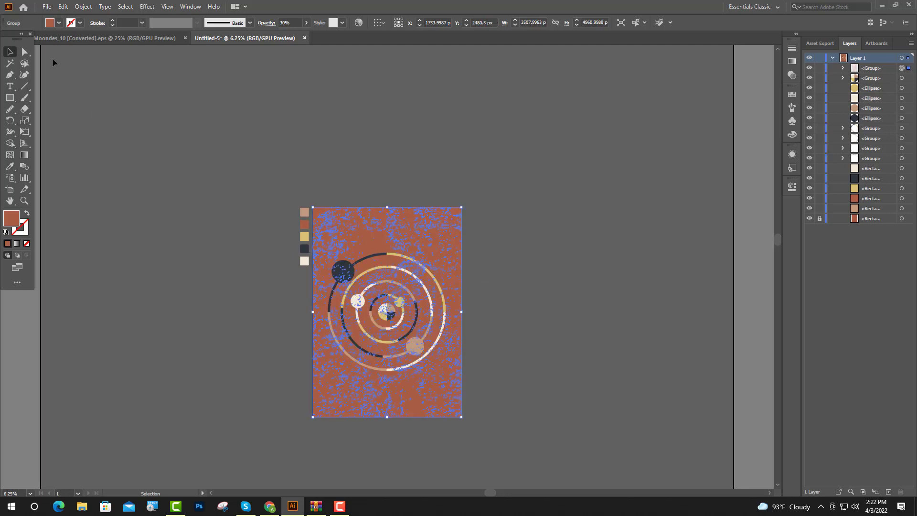
pyautogui.click(564, 227)
pyautogui.scroll(1, 388, 320)
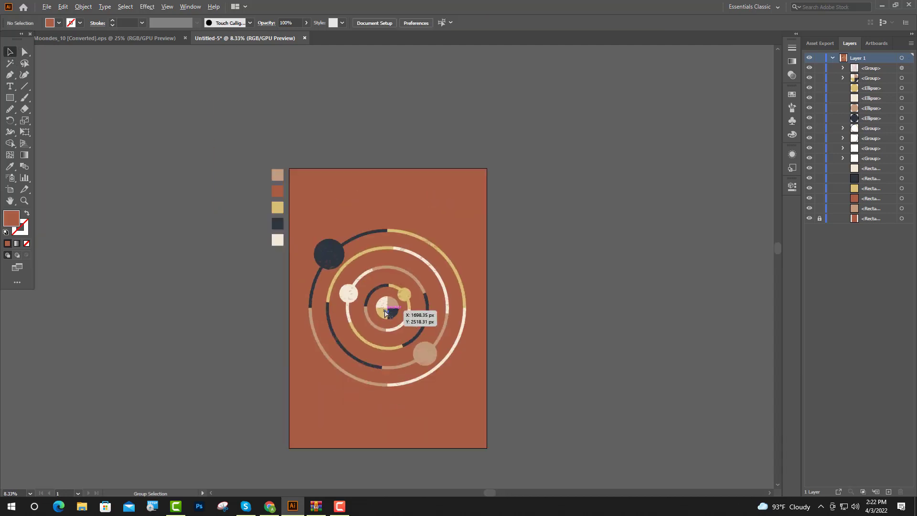
pyautogui.scroll(-1, 499, 285)
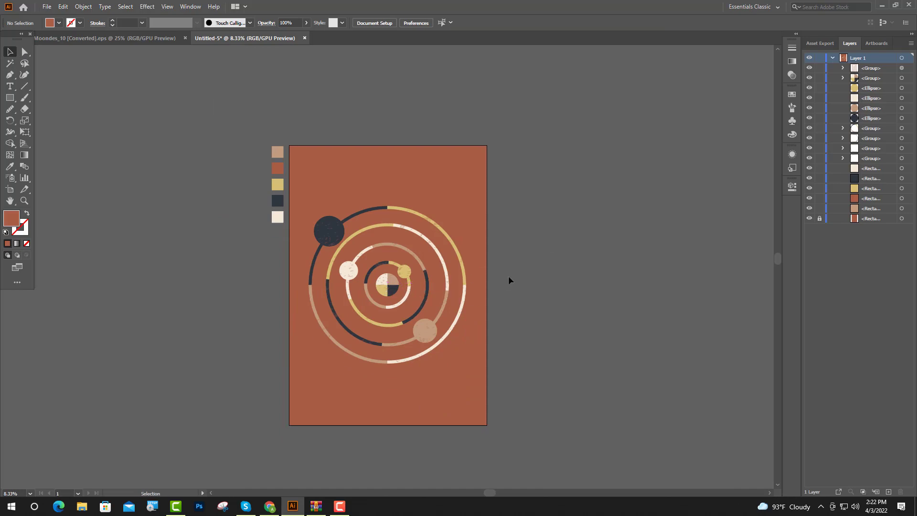